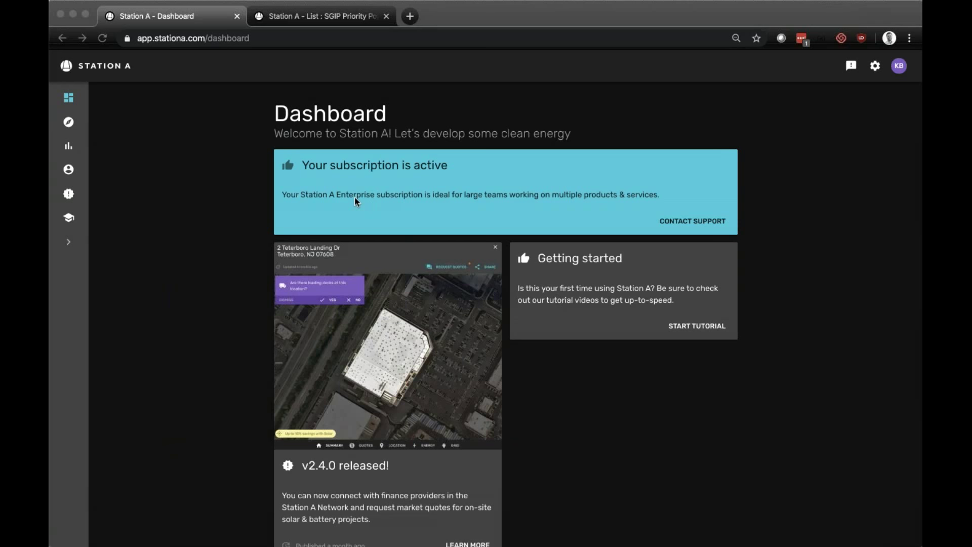
- Open the Explore map and zoom in on northern California around Chico and Reno
click(69, 124)
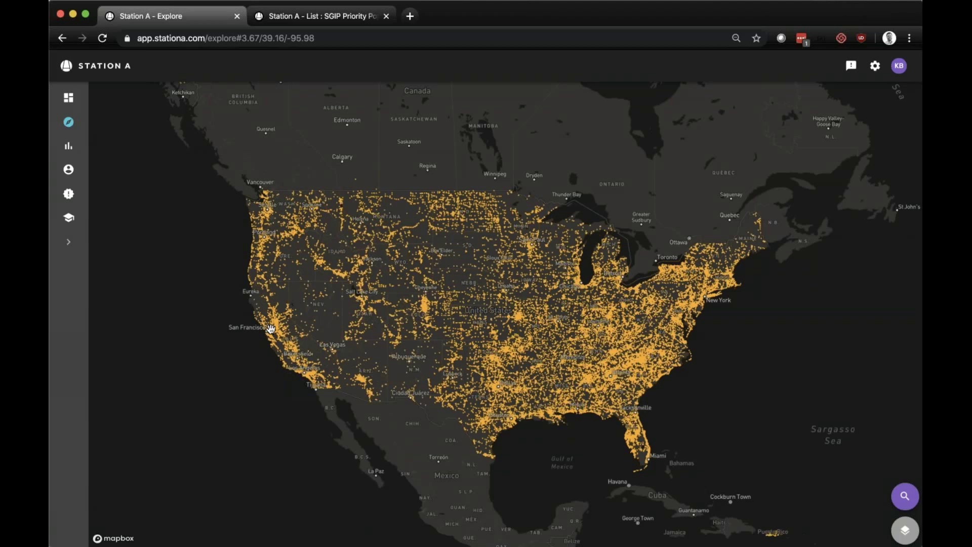
scroll(271, 329, up, 3)
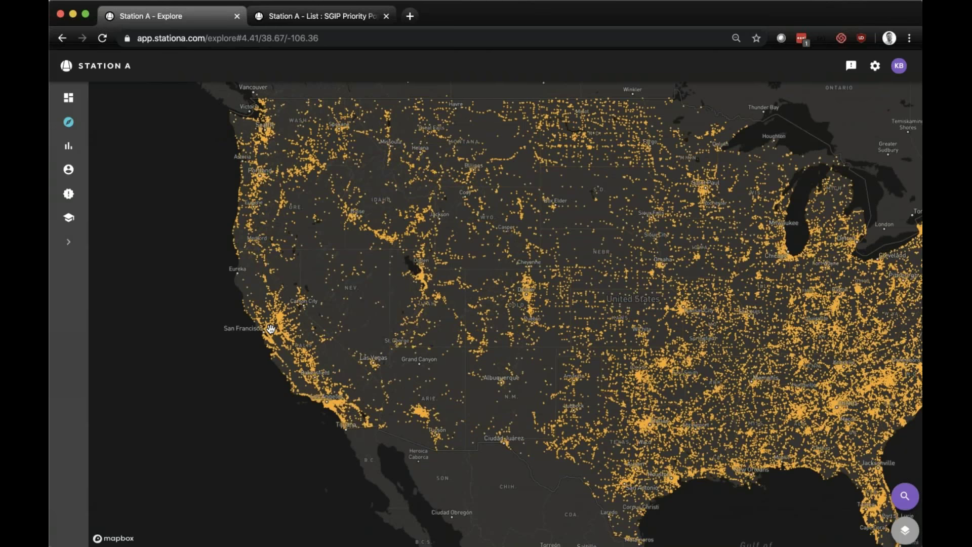
scroll(271, 329, up, 5)
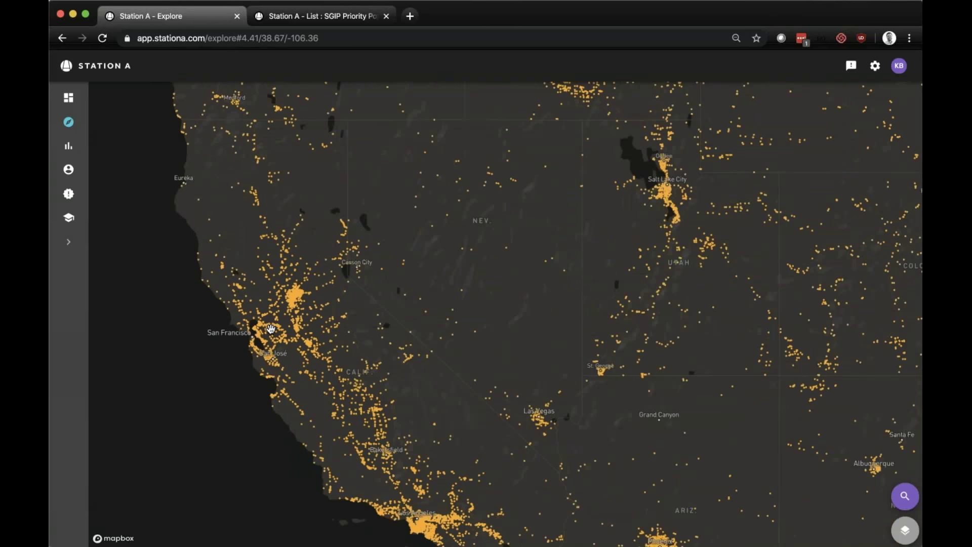
scroll(271, 329, up, 6)
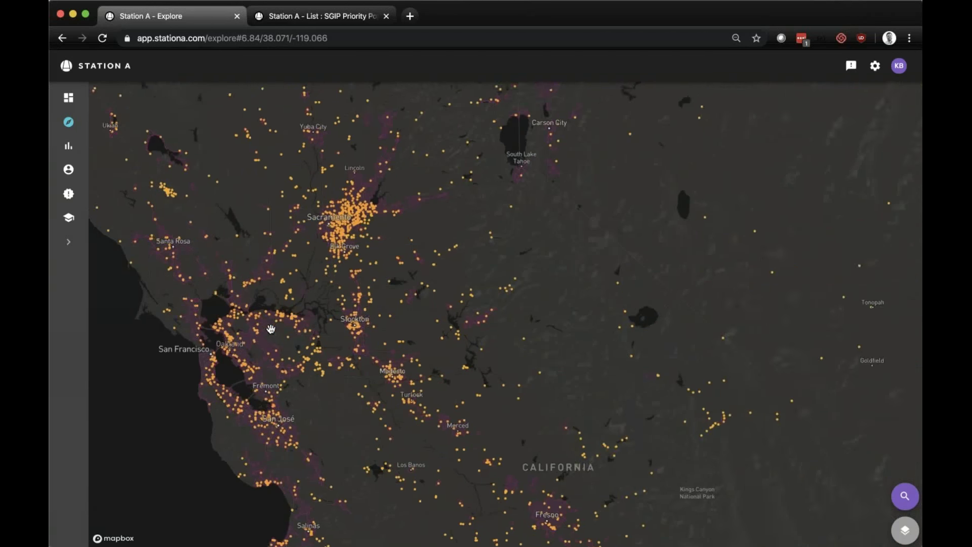
drag(271, 329, 279, 482)
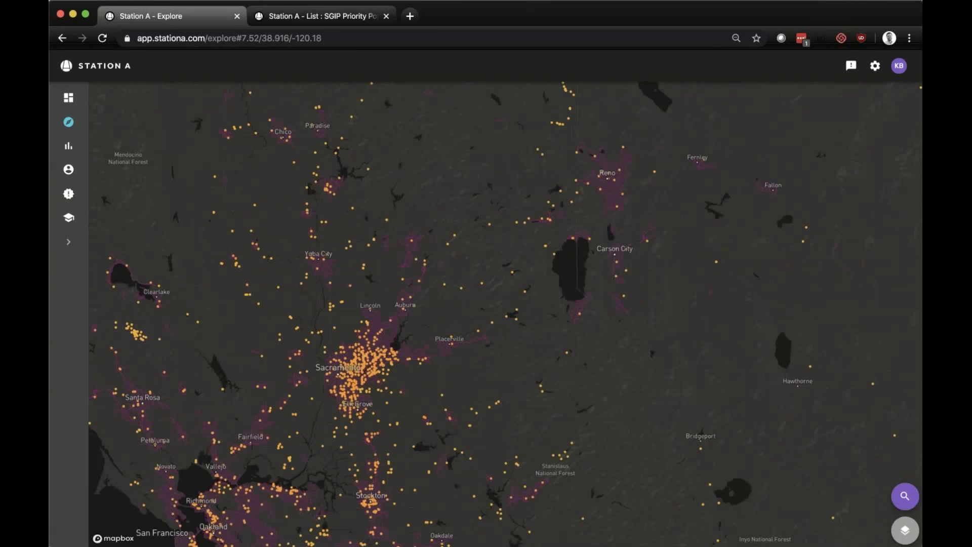
- Zoom and pan the map down to the Oroville Hospital buildings in Oroville
scroll(319, 340, up, 2)
drag(324, 178, 327, 324)
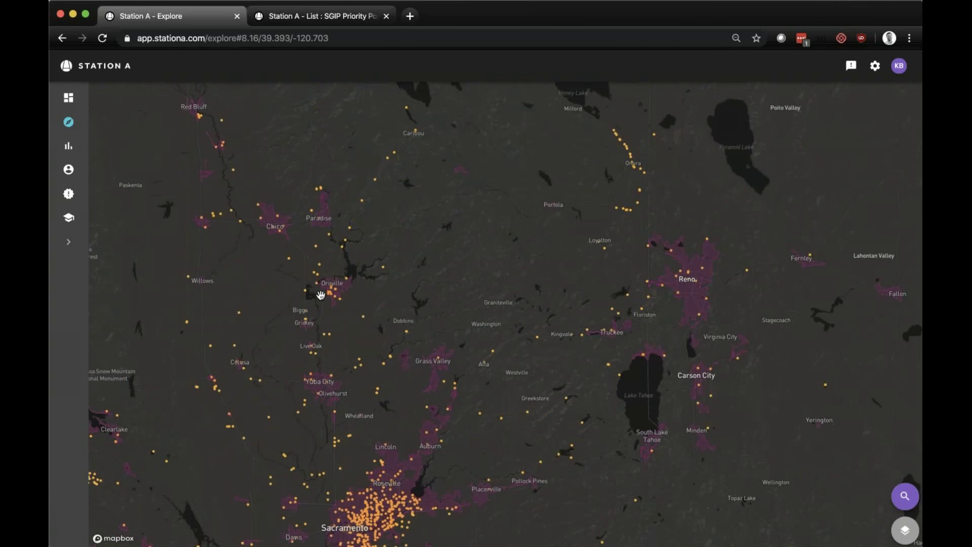
scroll(321, 295, up, 3)
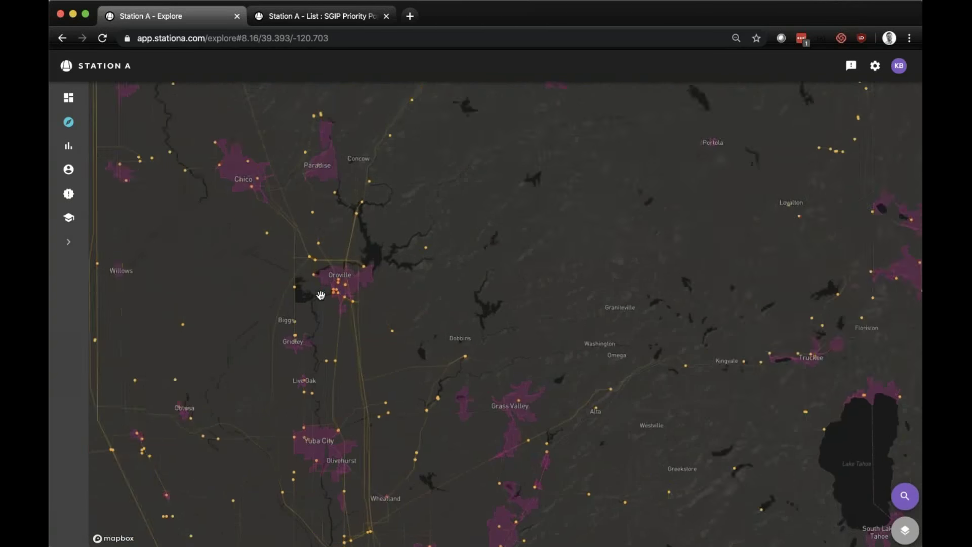
scroll(344, 283, up, 2)
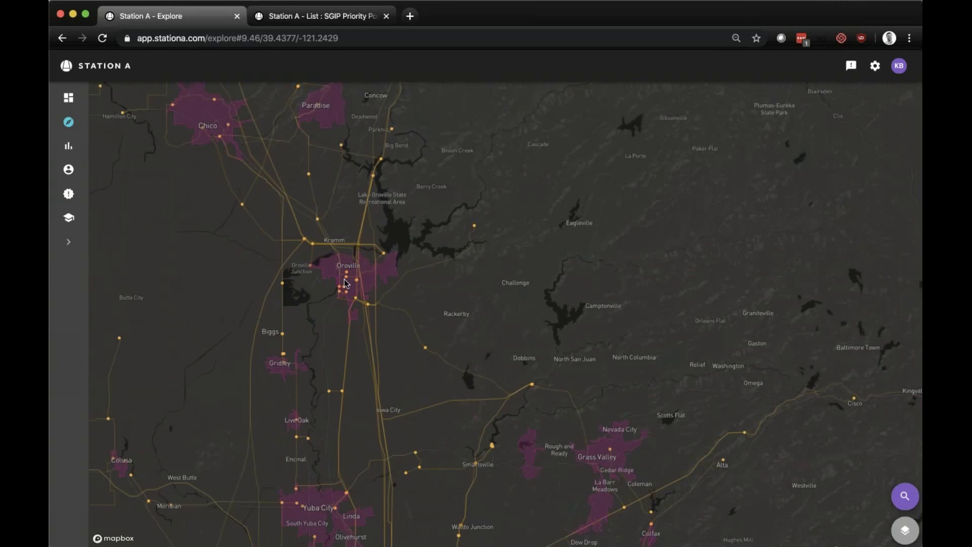
scroll(345, 283, up, 1)
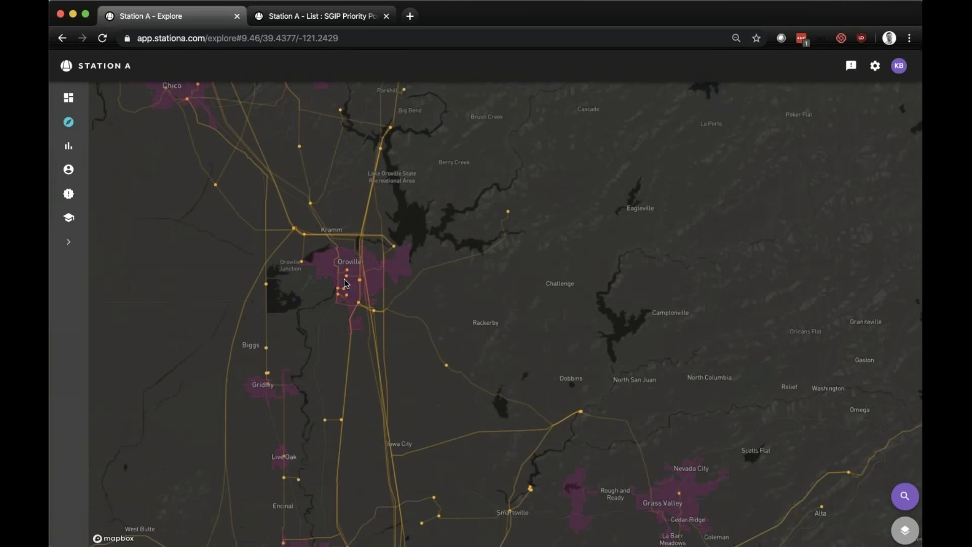
scroll(345, 284, up, 2)
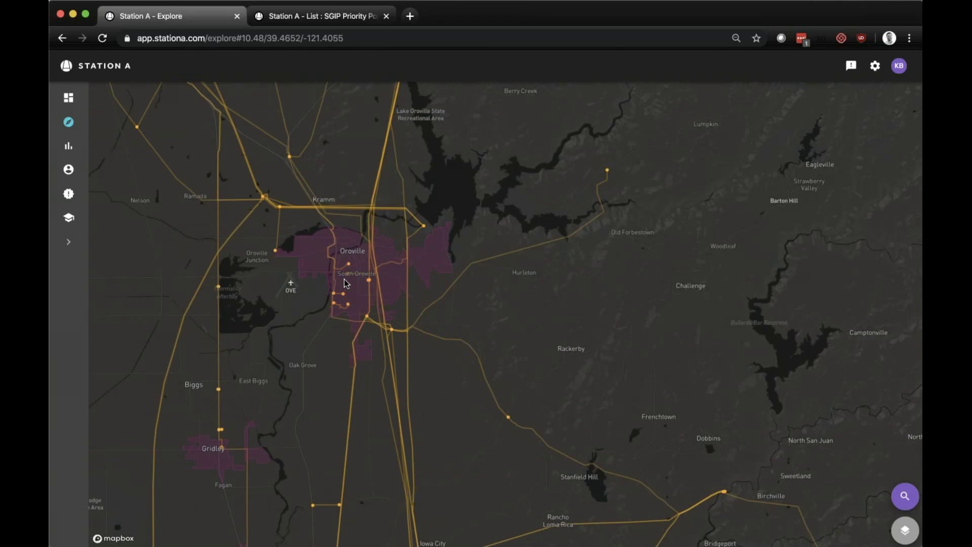
scroll(346, 283, up, 1)
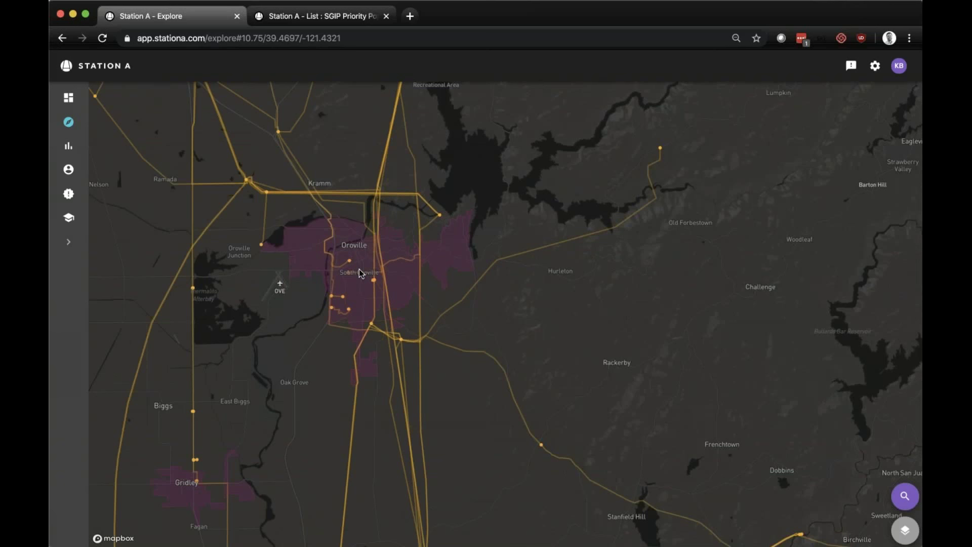
scroll(359, 269, up, 2)
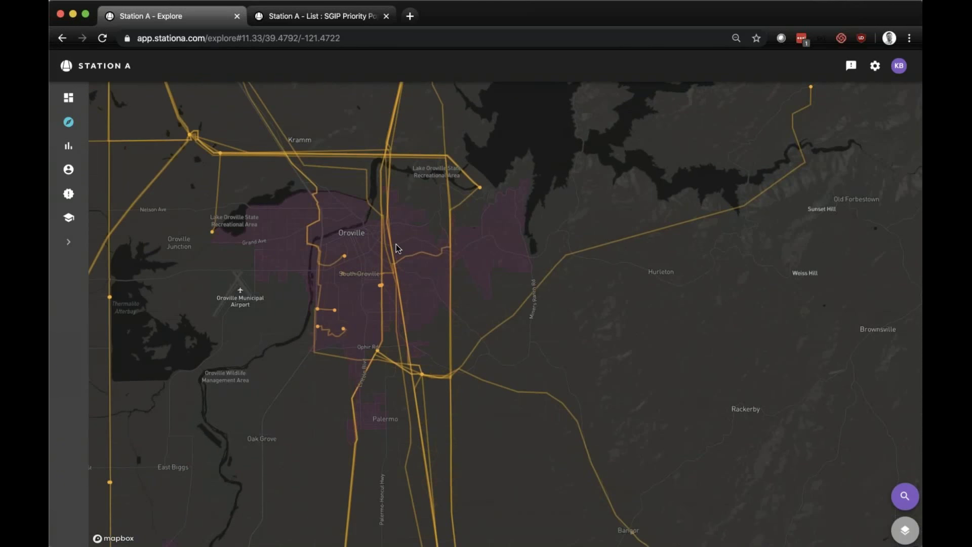
scroll(396, 245, up, 3)
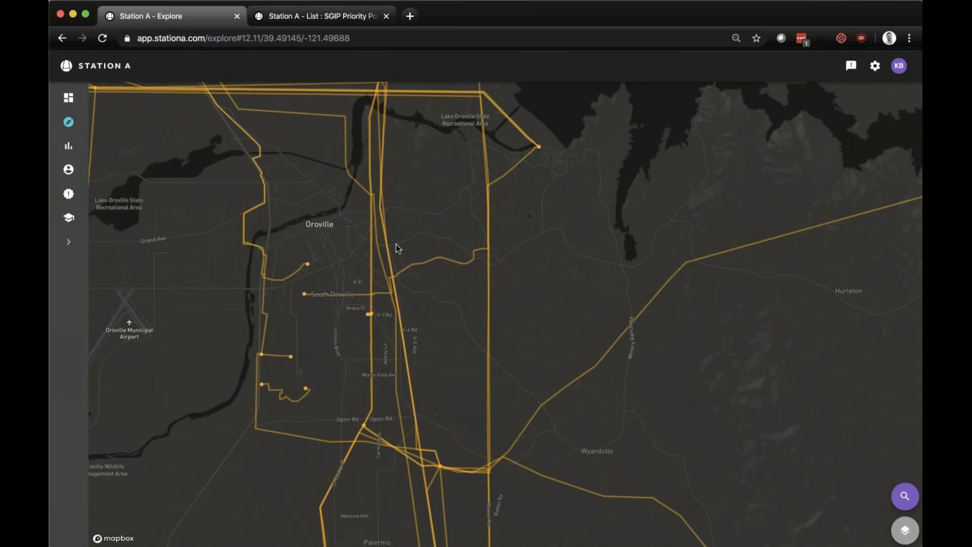
scroll(396, 245, up, 2)
scroll(315, 265, up, 2)
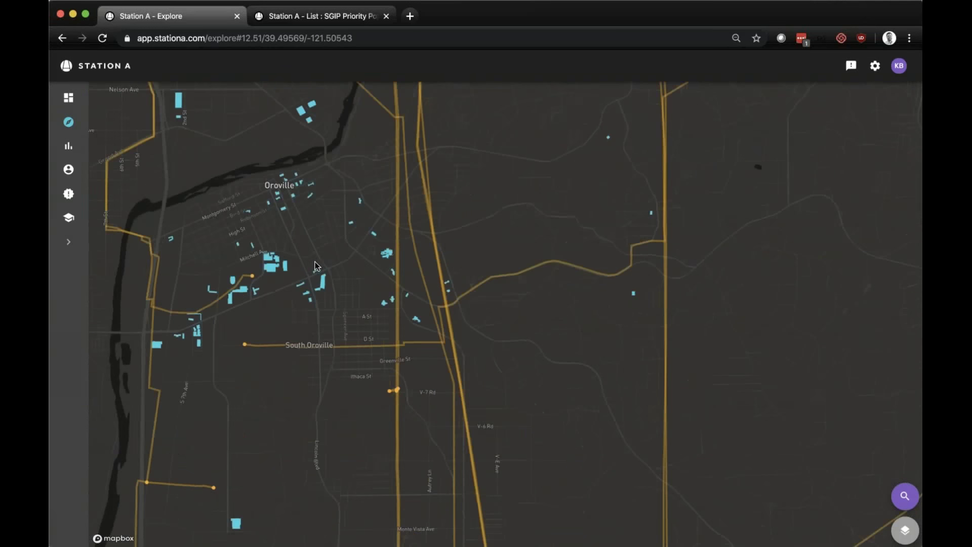
scroll(316, 266, up, 2)
scroll(316, 266, up, 3)
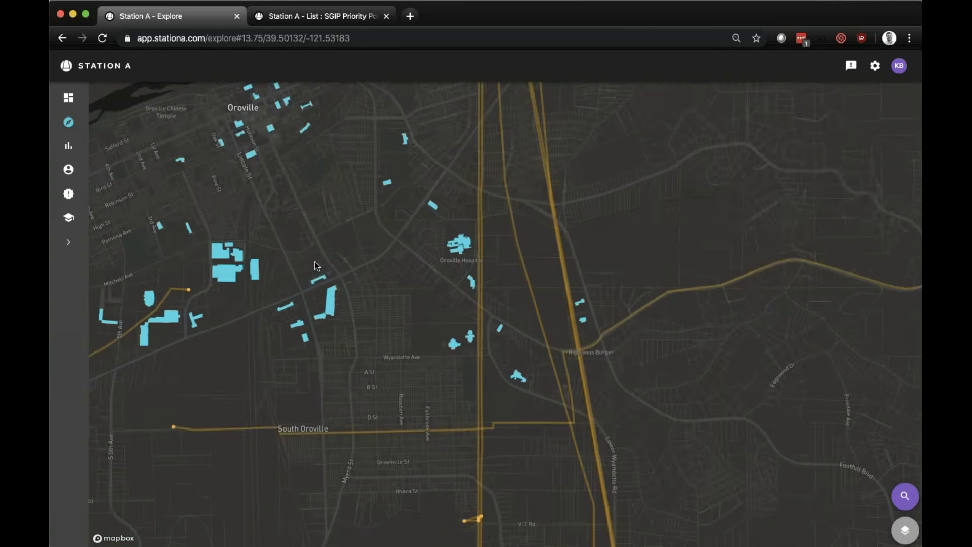
drag(394, 260, 394, 388)
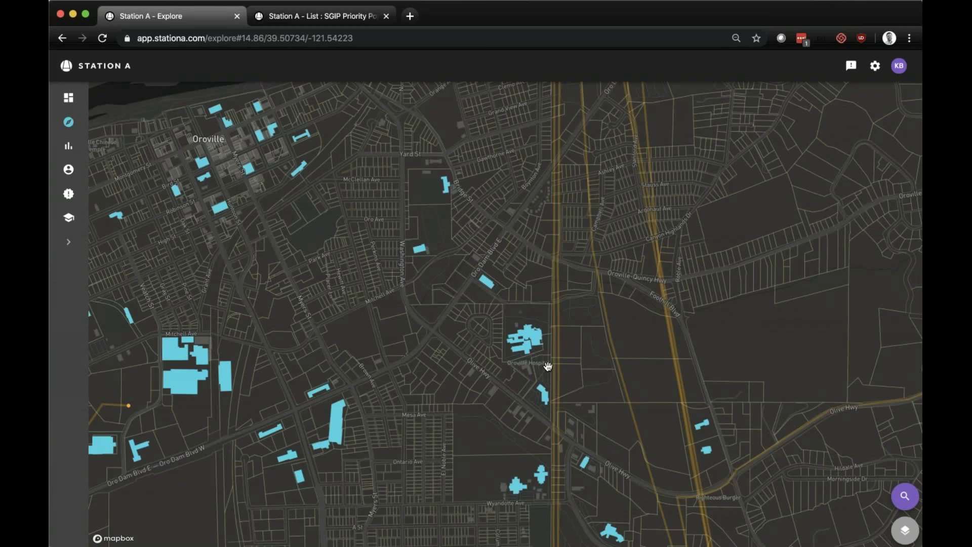
drag(550, 395, 610, 425)
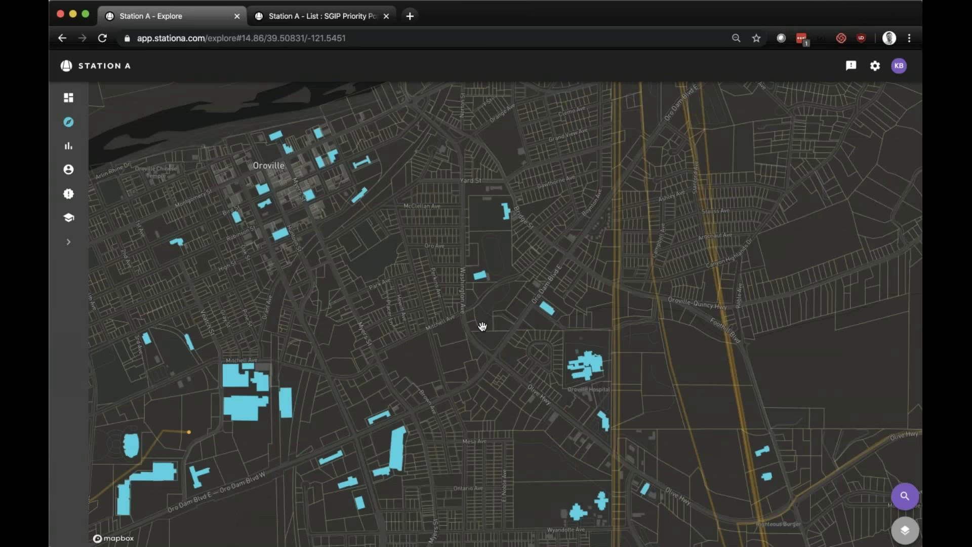
- Select the hospital building, answer No to over-shadowing, and view its quotes: 18%, 680 kW solar, 830 kW battery
click(594, 361)
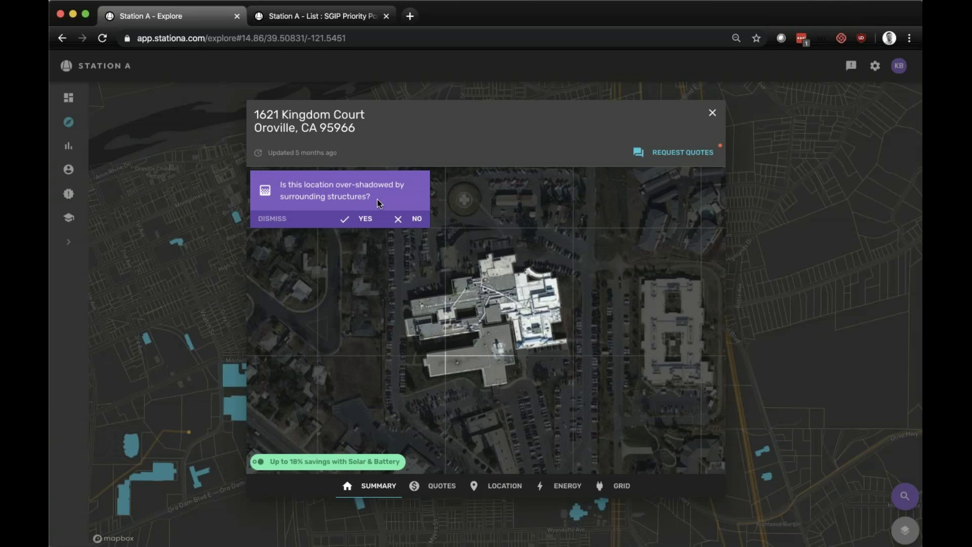
click(412, 217)
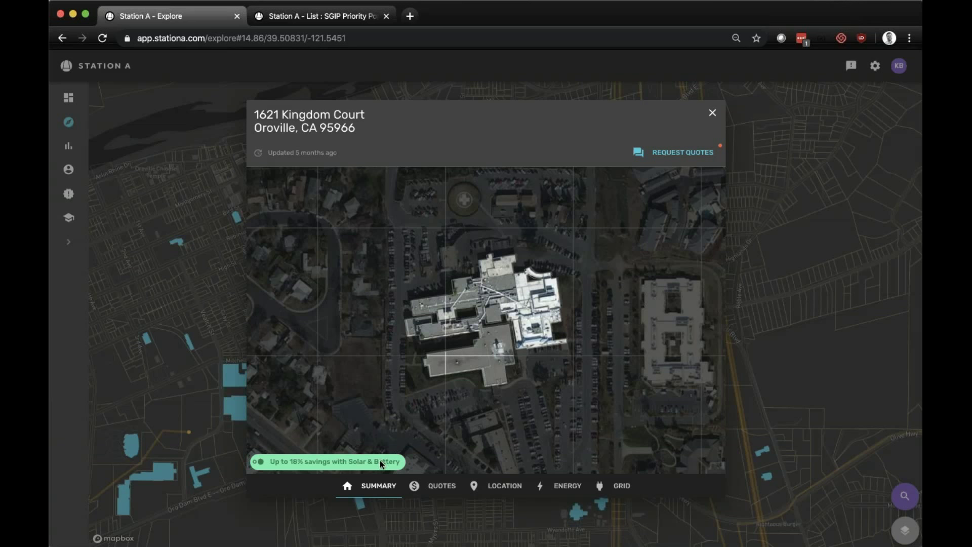
click(445, 487)
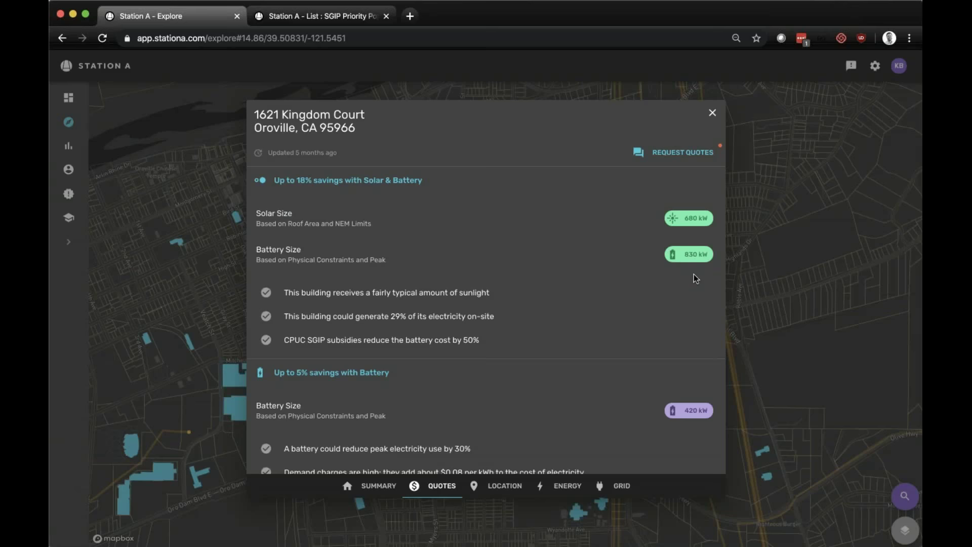
- Review location details (101,908 ft² roof, one story, 13 ft, parcel), then show Energy usage
scroll(696, 277, down, 2)
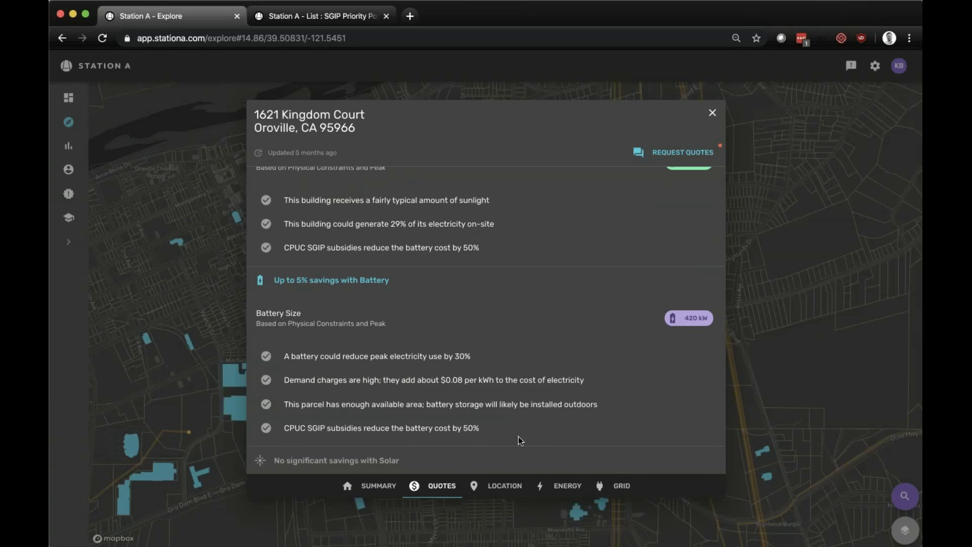
click(504, 487)
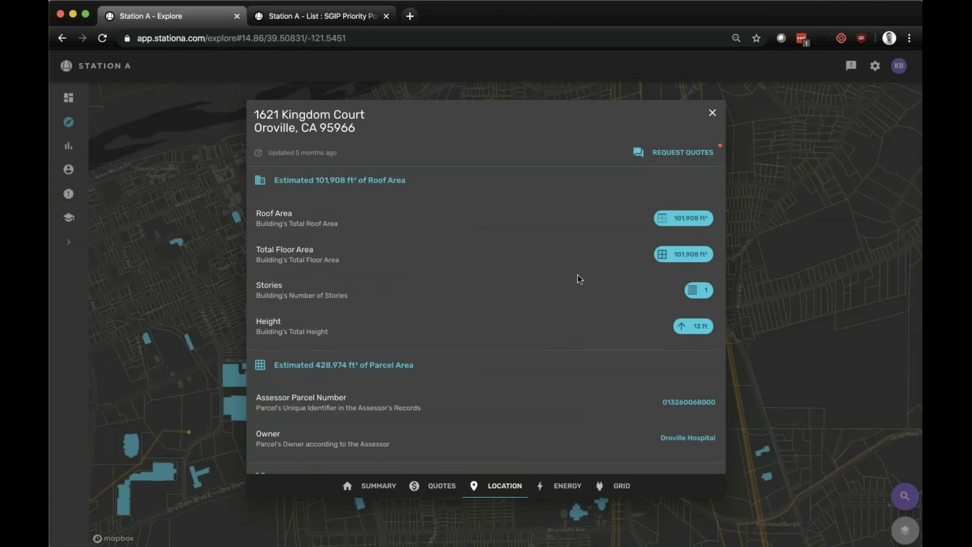
scroll(522, 351, down, 3)
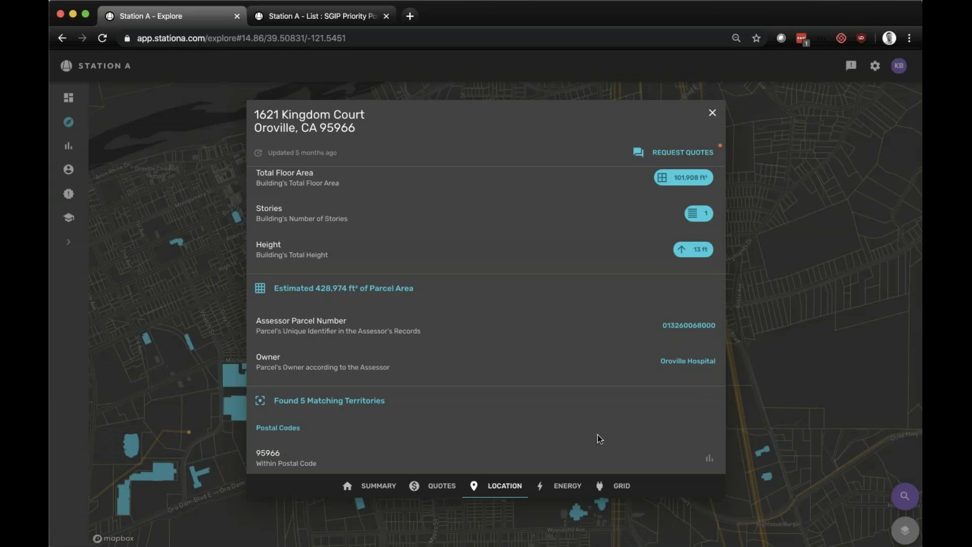
scroll(529, 419, down, 3)
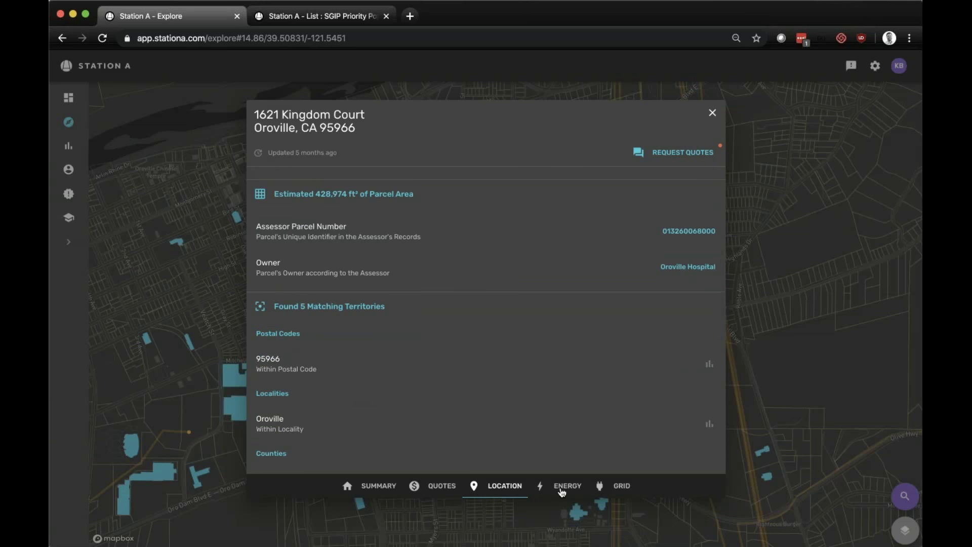
scroll(575, 398, up, 5)
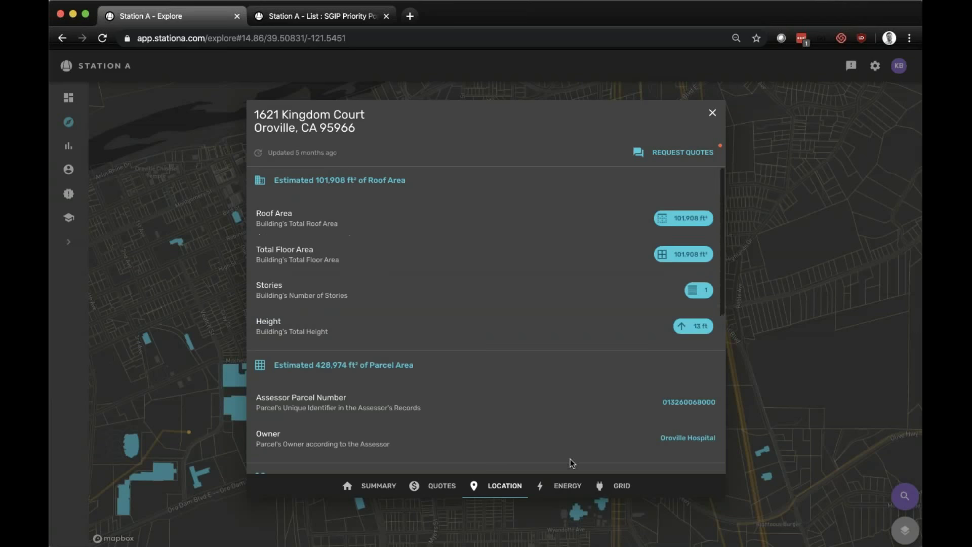
click(566, 485)
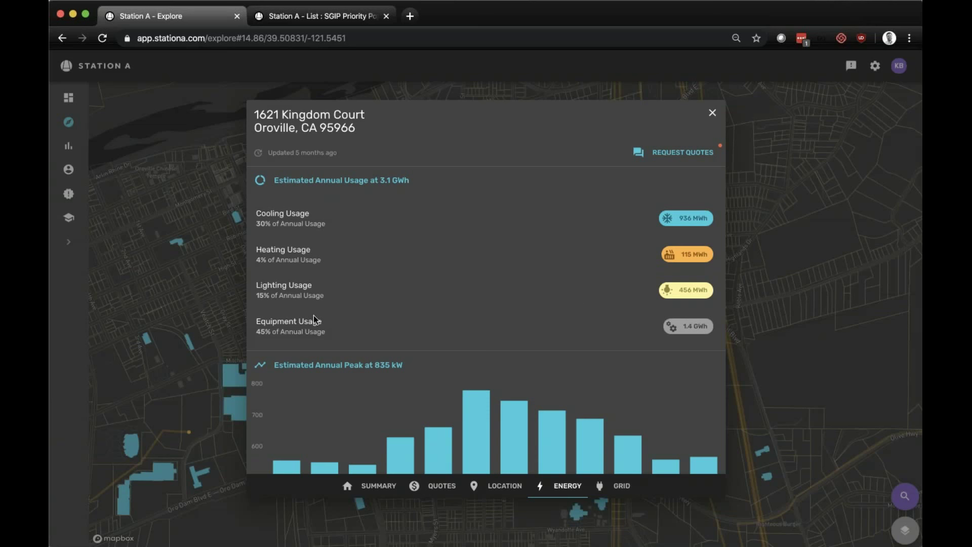
- Review estimated usage and monthly peak, then show Grid costs ($0.135/kWh total, 10 matching tariffs)
scroll(315, 318, down, 1)
scroll(315, 321, down, 5)
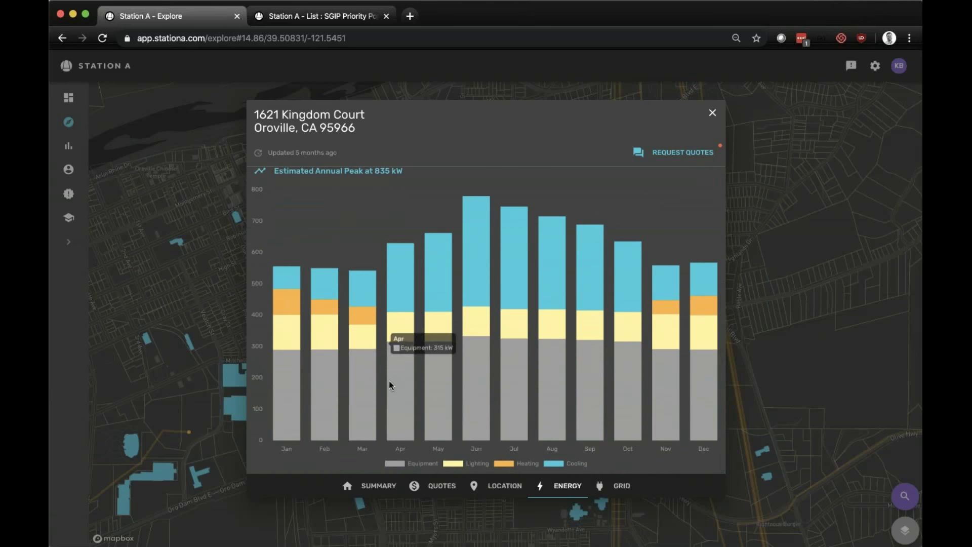
mouse_move(444, 387)
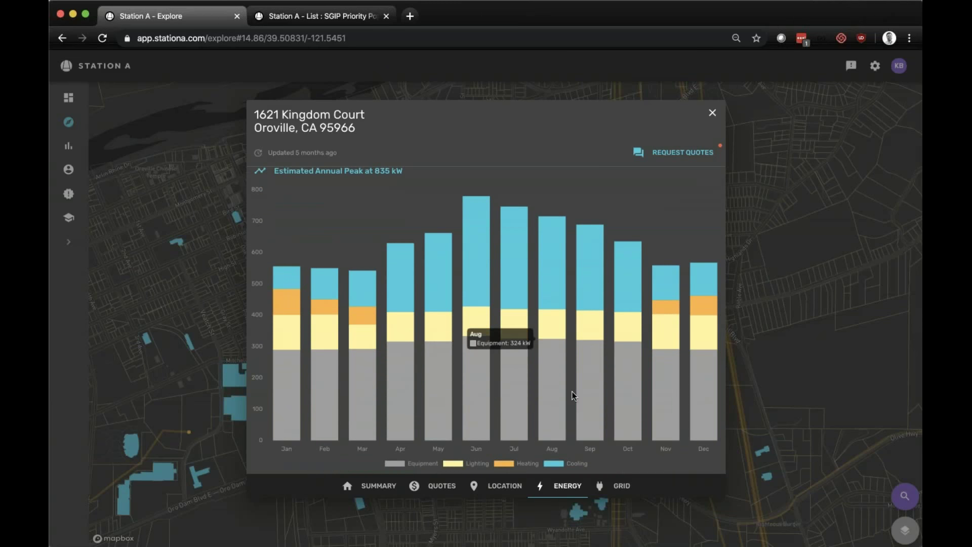
mouse_move(587, 334)
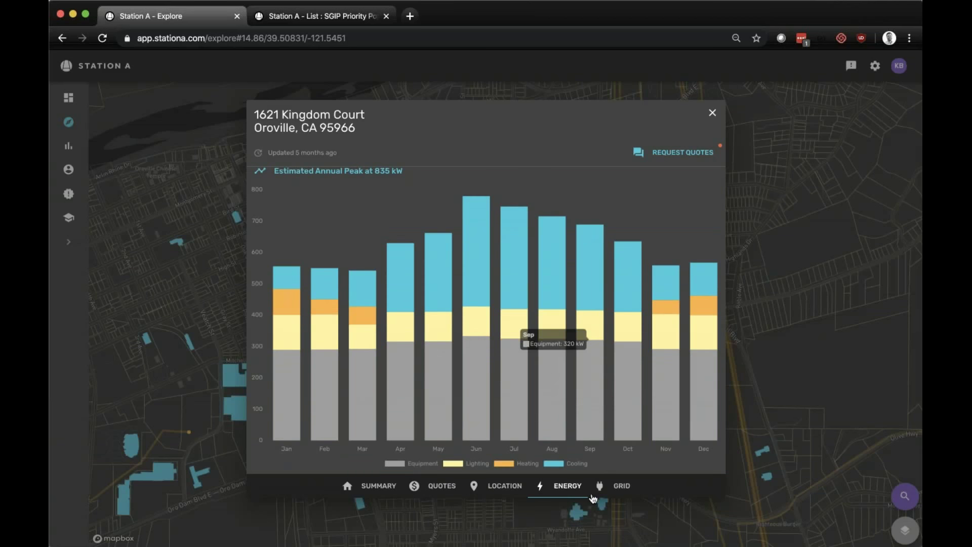
scroll(567, 398, up, 2)
scroll(566, 398, up, 4)
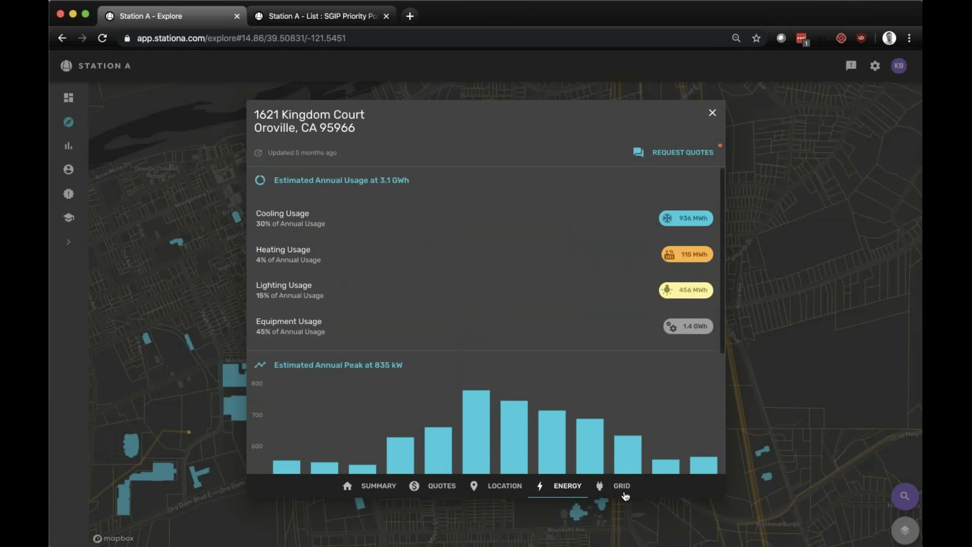
click(620, 486)
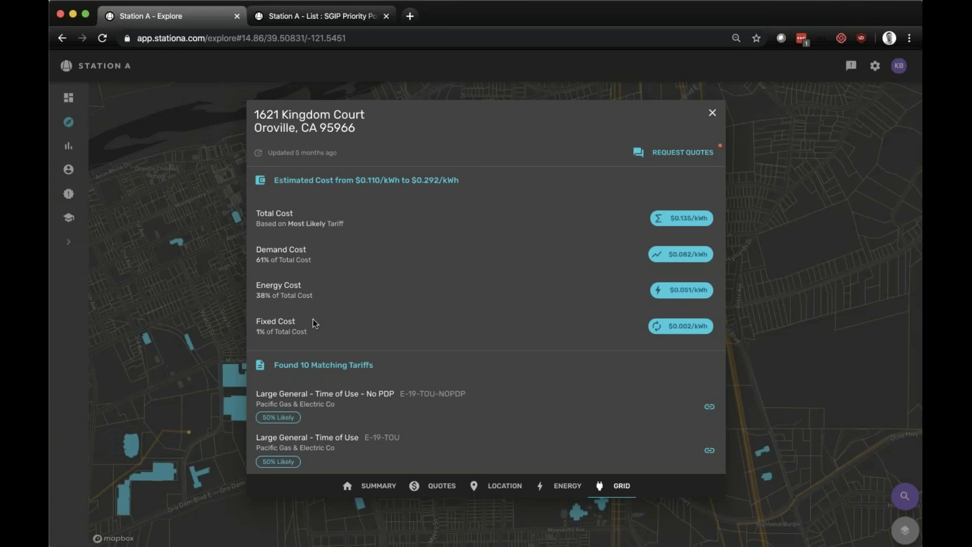
- Open the E-19 tariff PDF, return to Explore, and review tariffs and eligible programs including CPUC SGIP
scroll(314, 323, down, 5)
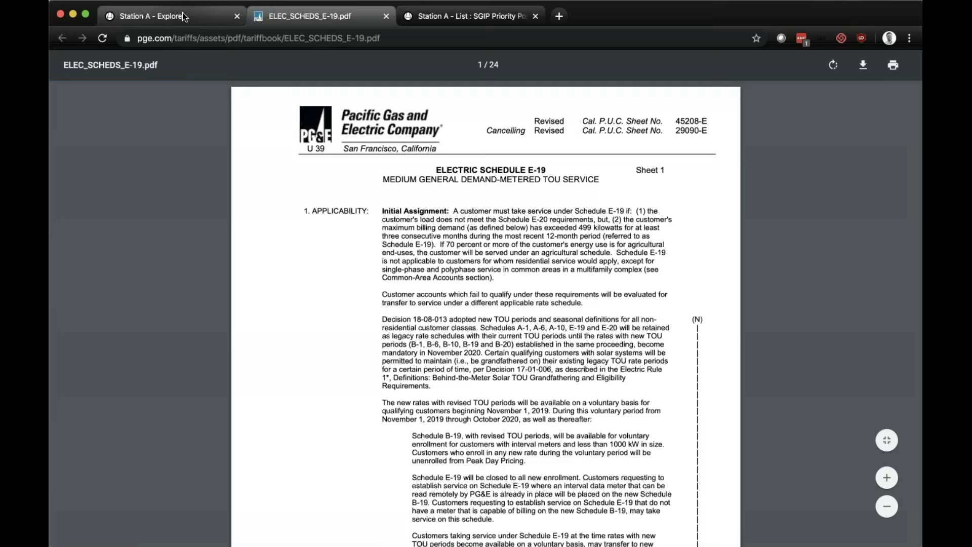
click(183, 12)
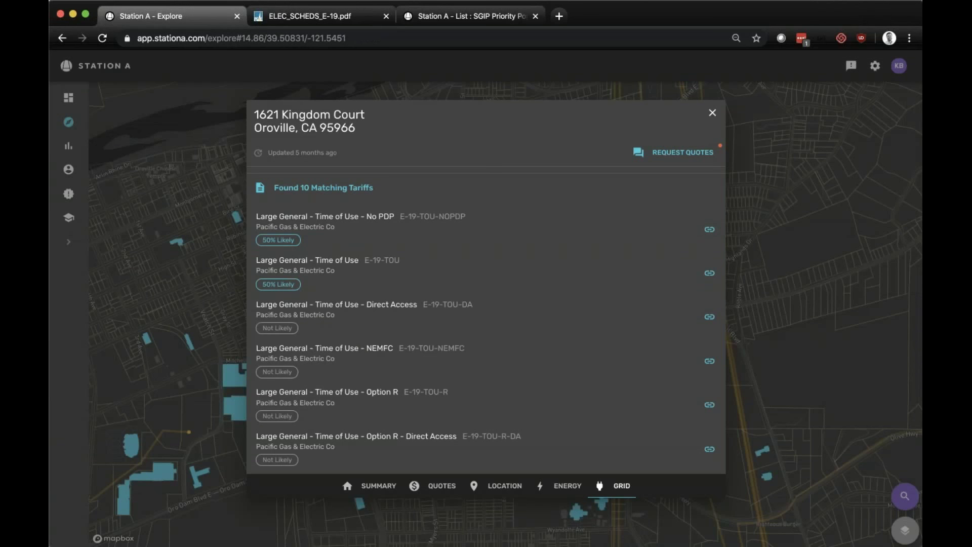
scroll(486, 319, down, 4)
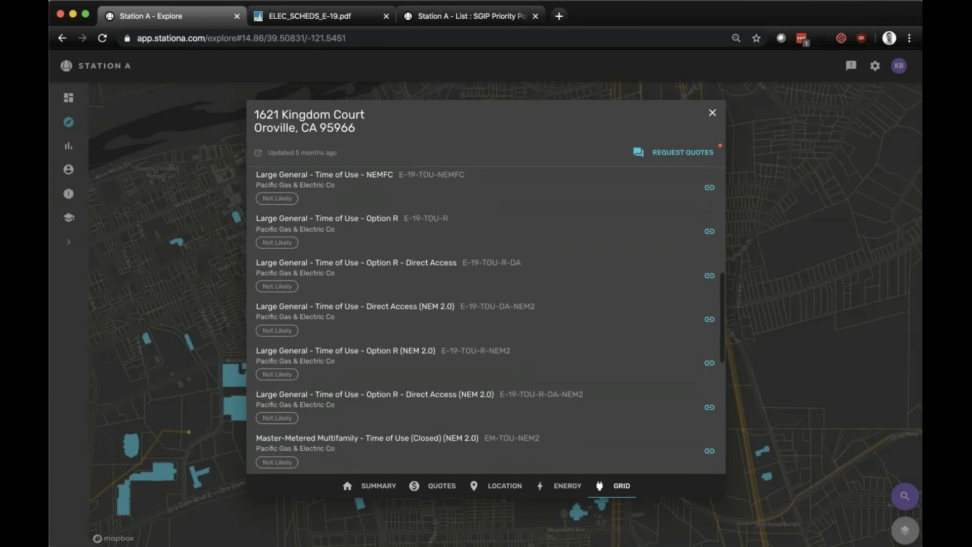
scroll(485, 320, down, 4)
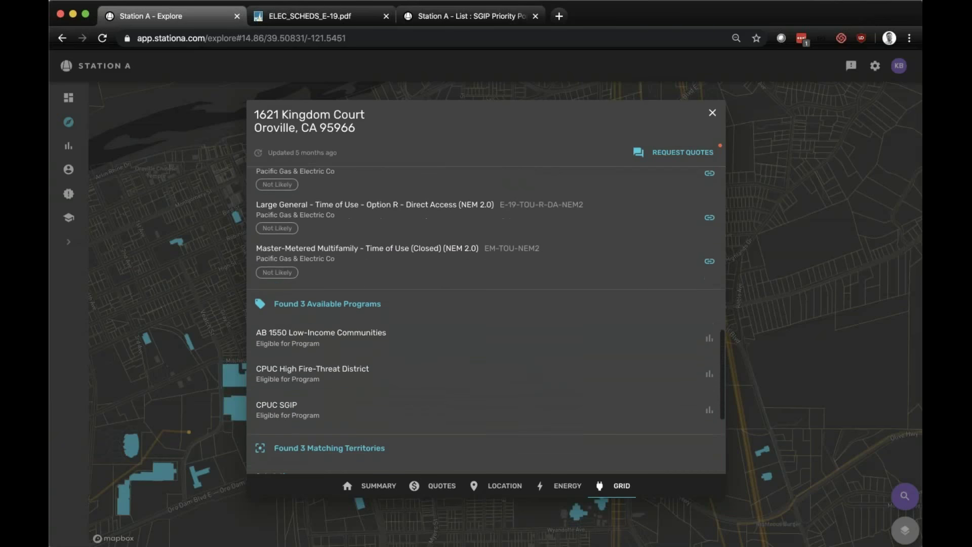
scroll(485, 320, down, 1)
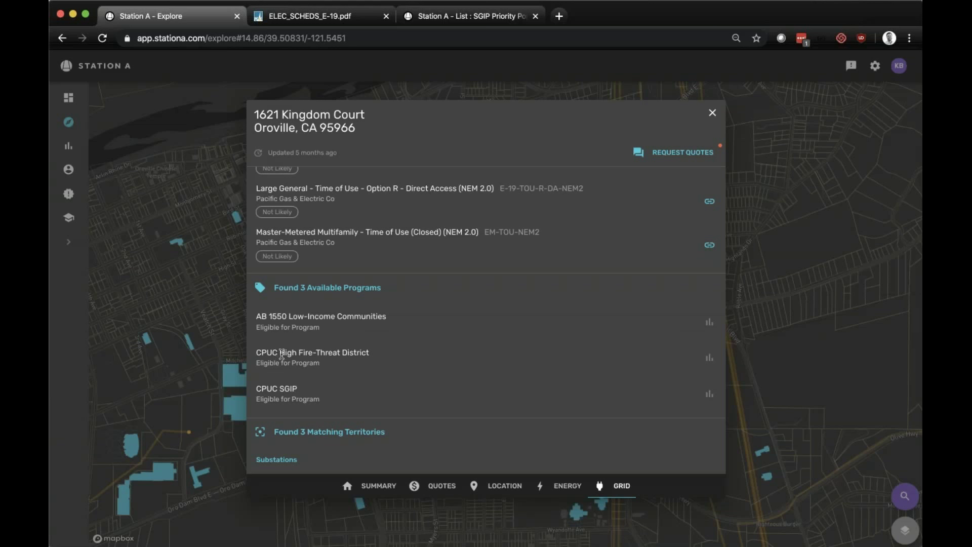
scroll(281, 354, down, 5)
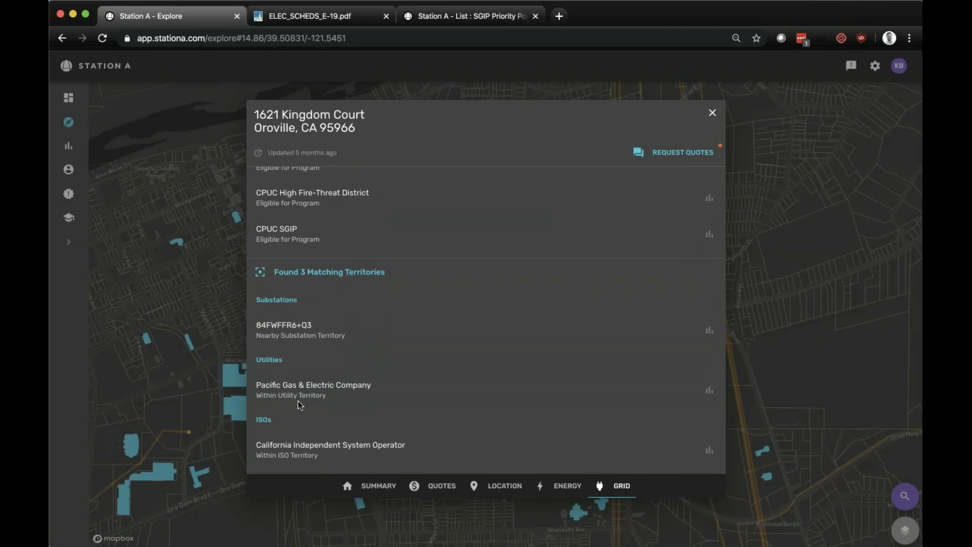
scroll(329, 409, up, 15)
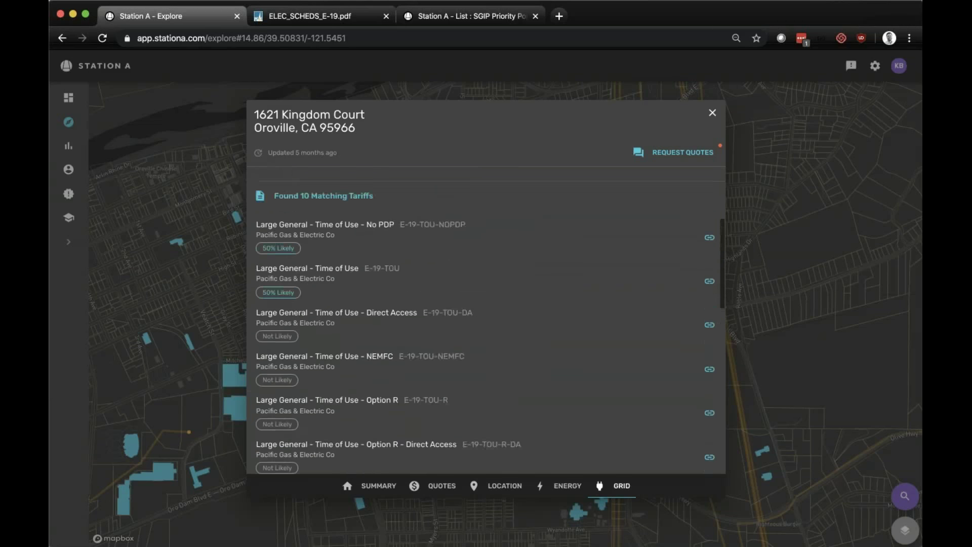
scroll(386, 419, up, 3)
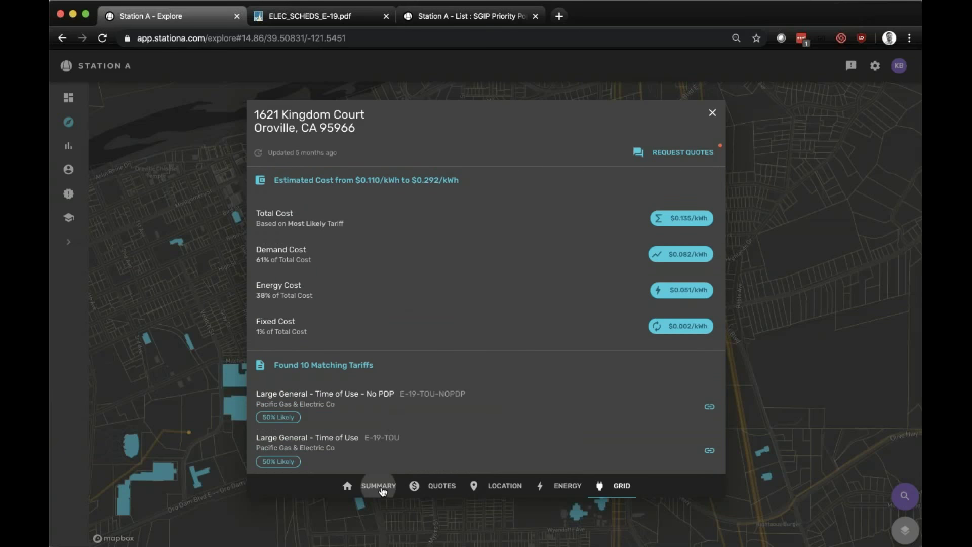
- Close the Oroville card, fly to William S. Hart High School on Newhall Ave, and show map layers
click(385, 485)
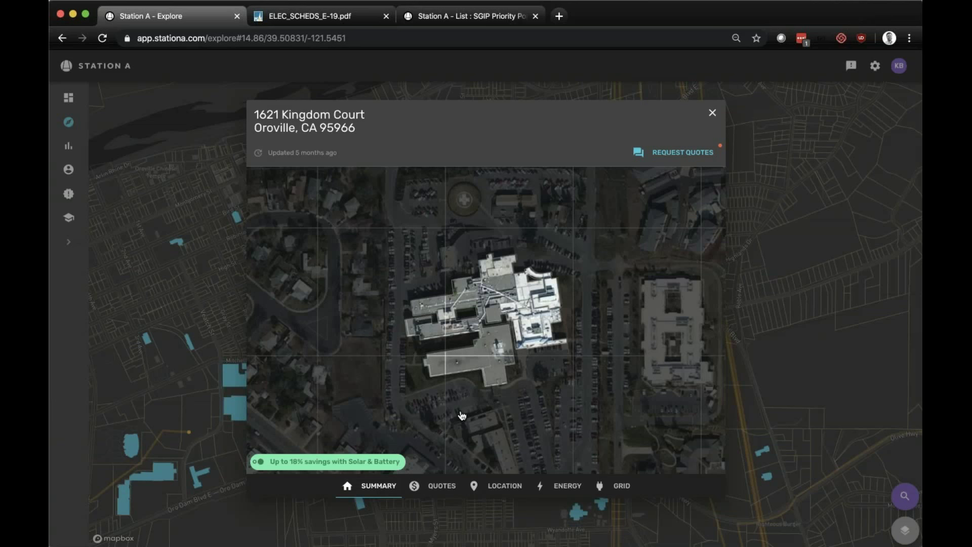
click(712, 112)
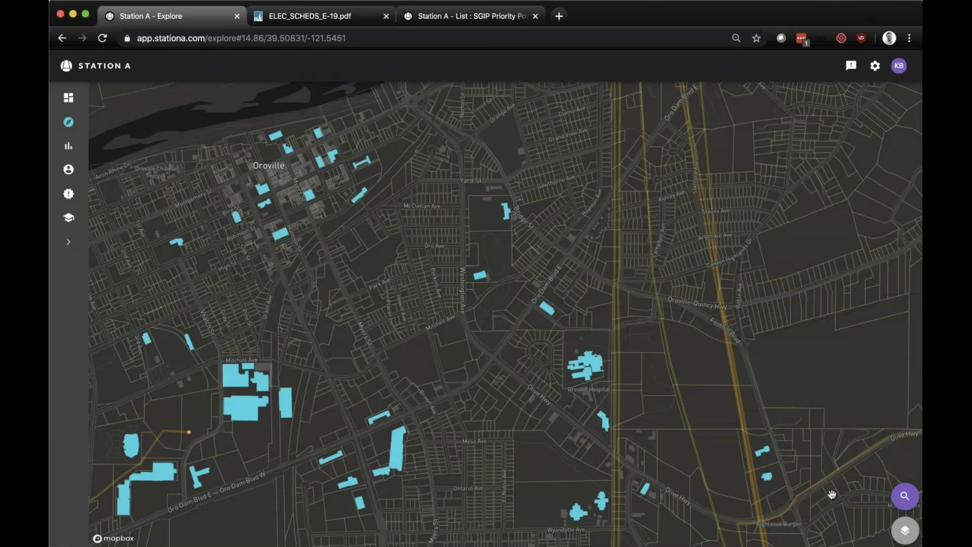
click(906, 505)
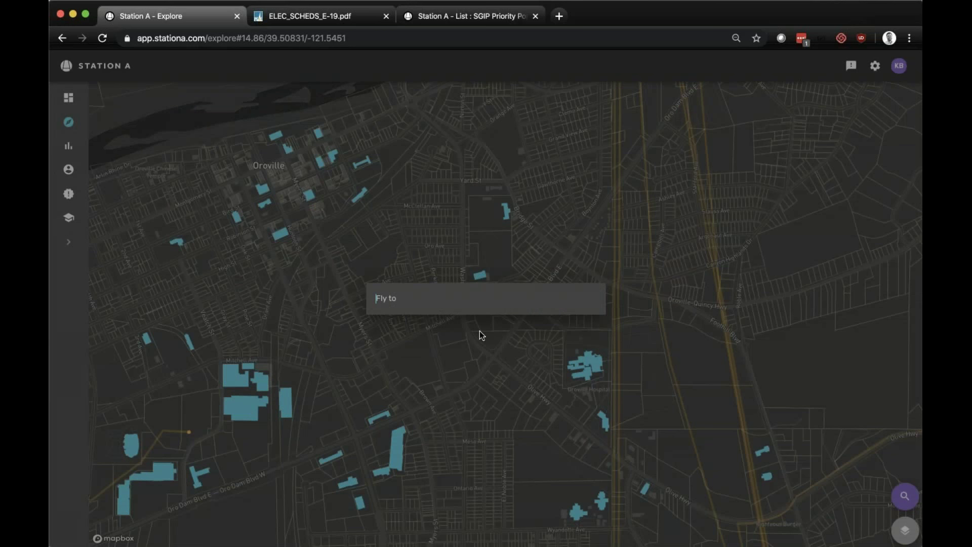
text(hart)
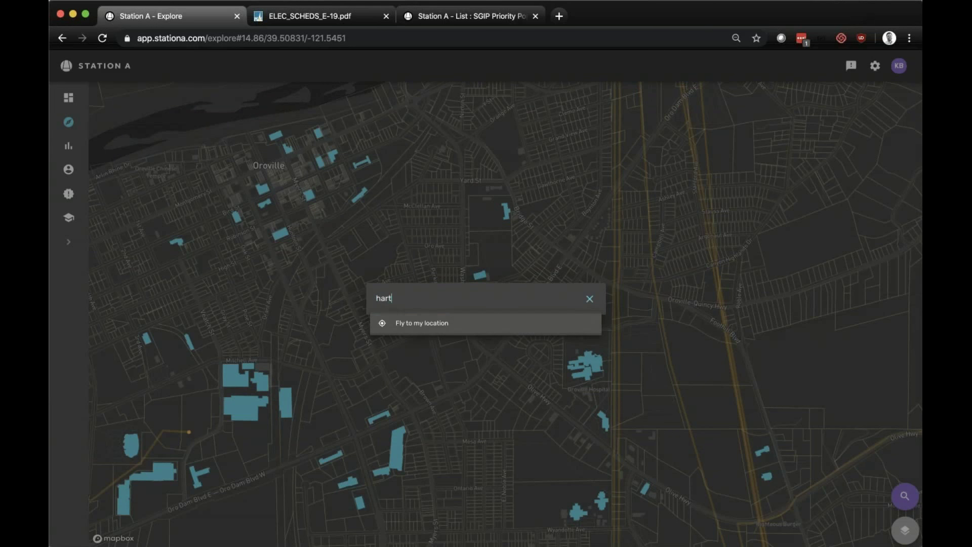
text( high scho)
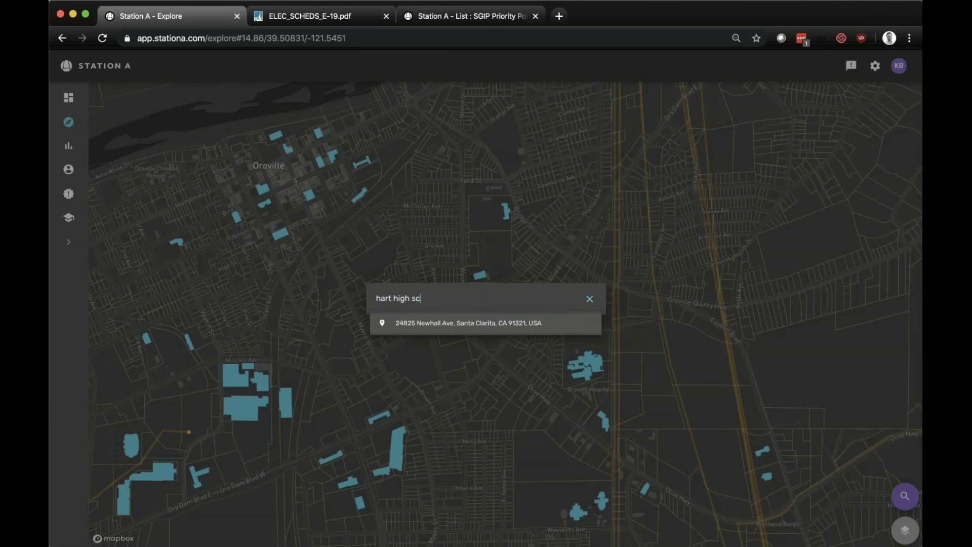
text(ol)
click(458, 323)
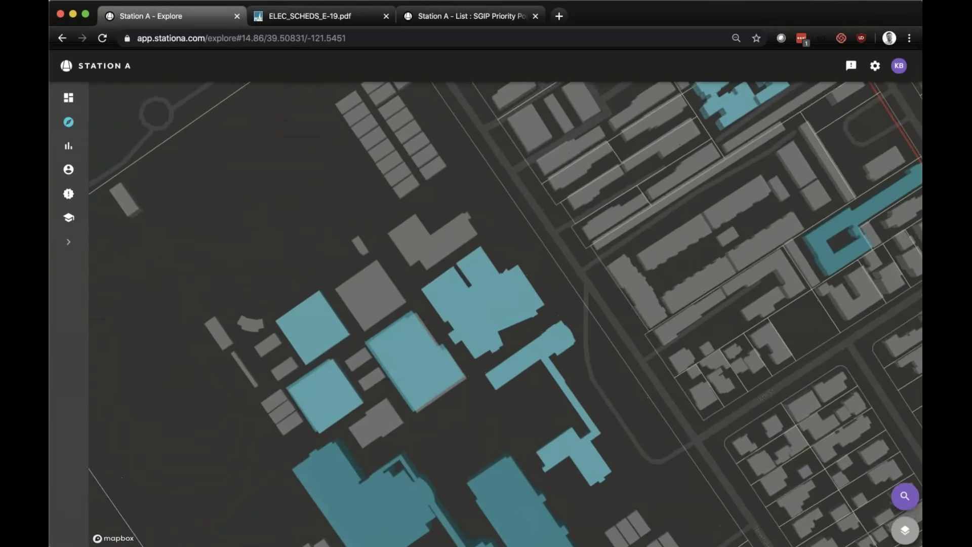
scroll(619, 387, down, 5)
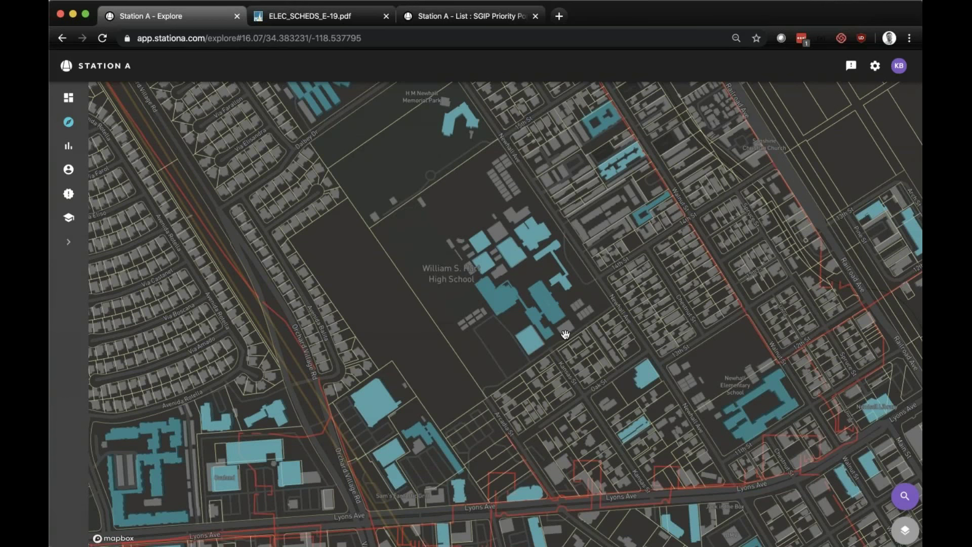
scroll(565, 335, up, 2)
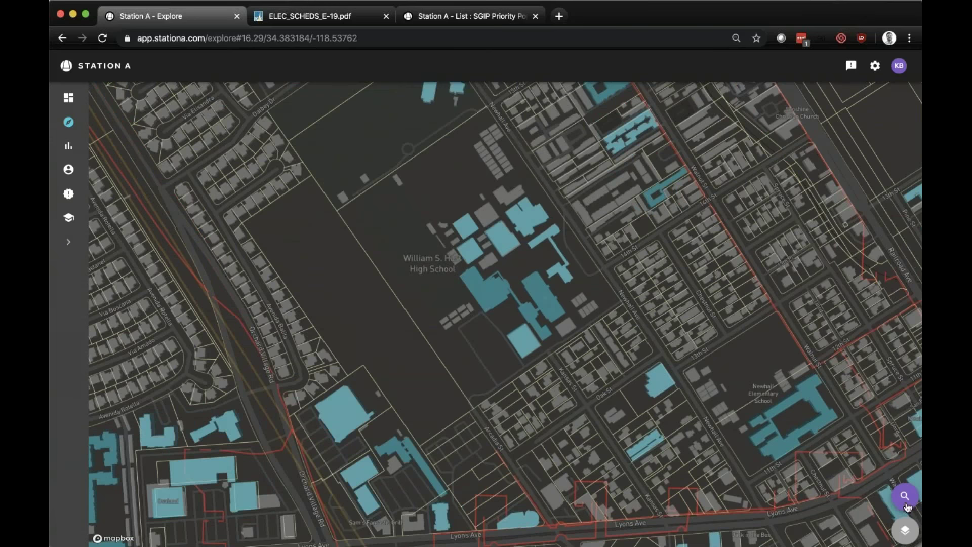
click(905, 529)
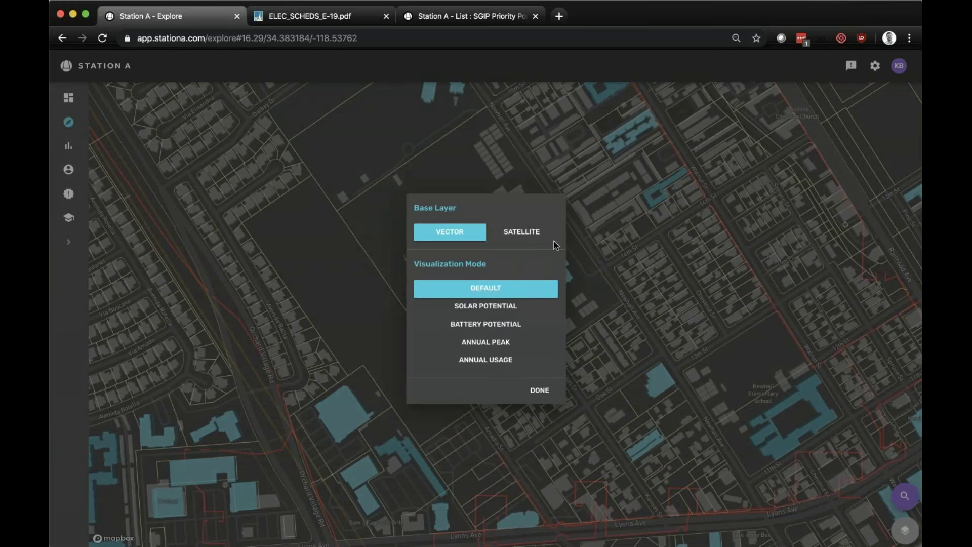
- Switch the map to satellite imagery and tilt it into a 3-D perspective
click(528, 236)
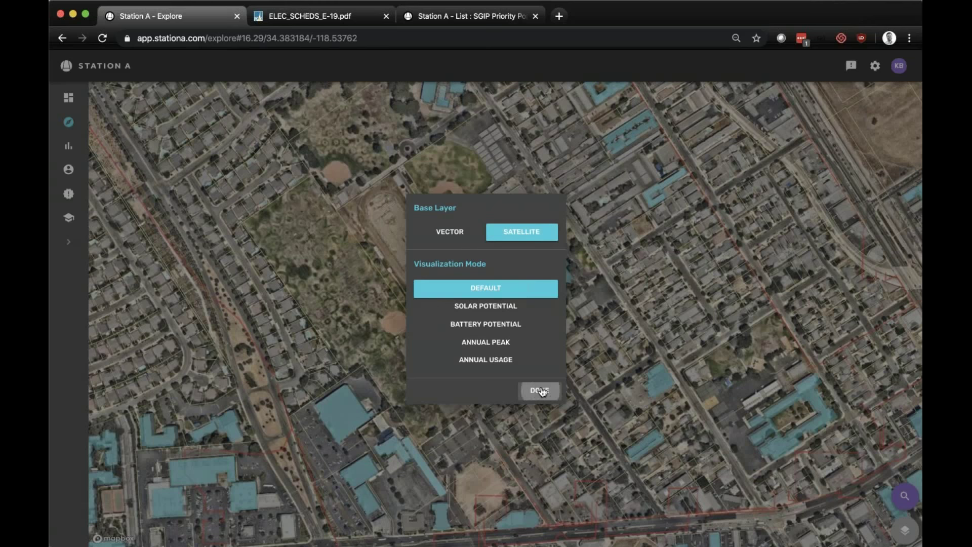
click(540, 391)
scroll(528, 355, up, 3)
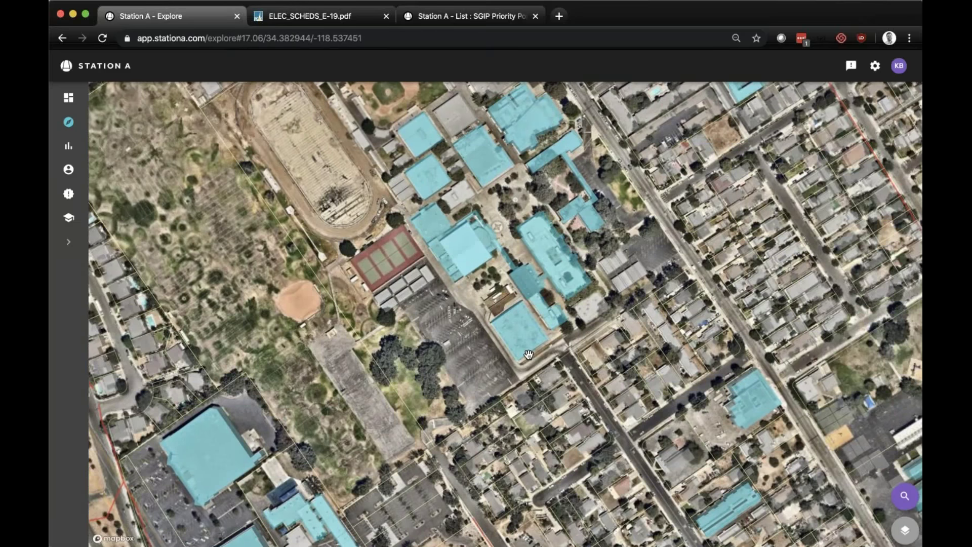
drag(528, 355, 526, 546)
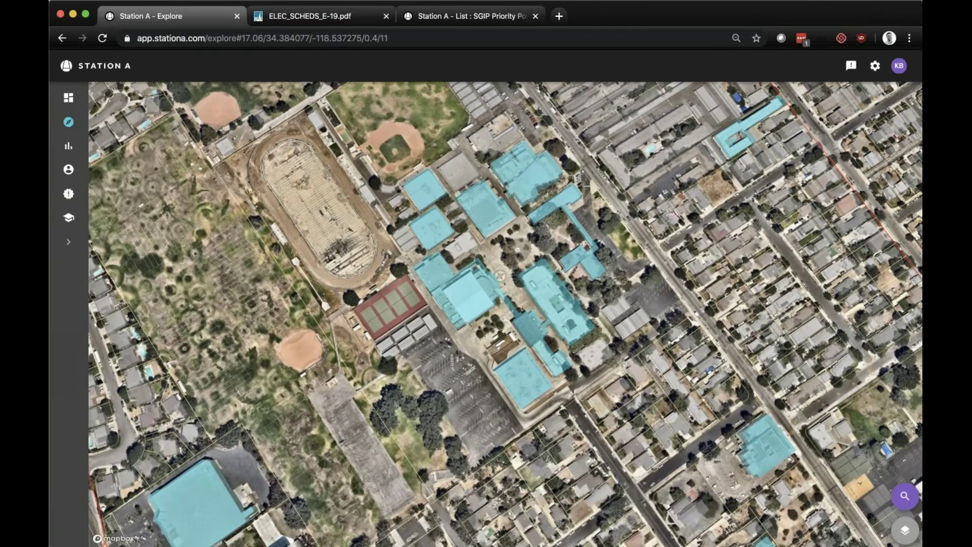
- Return to the vector base layer and colour buildings by Annual Peak
click(905, 531)
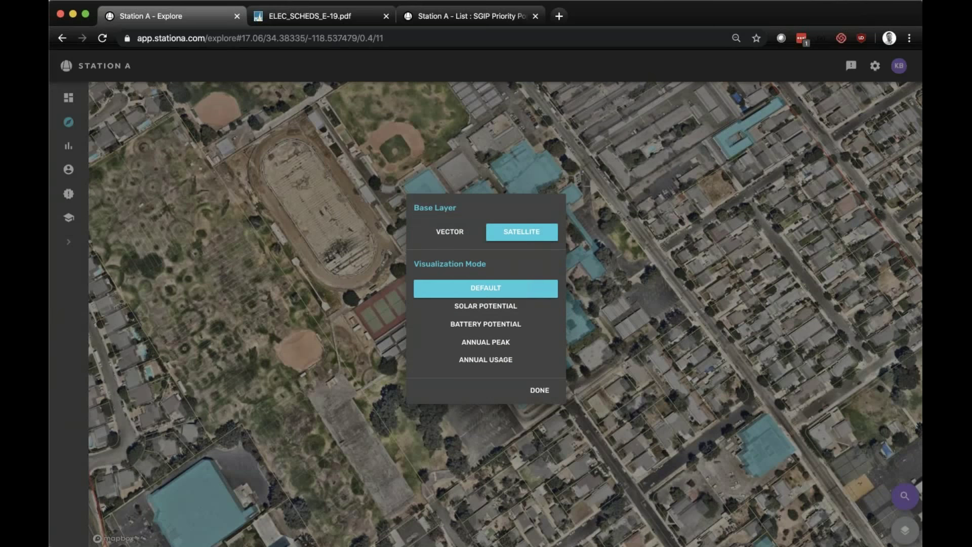
click(449, 231)
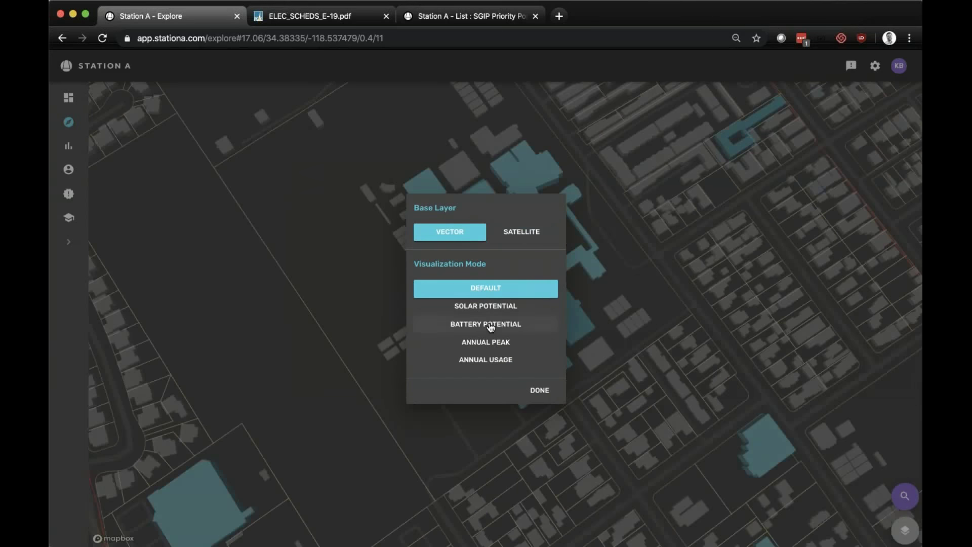
click(492, 313)
click(493, 320)
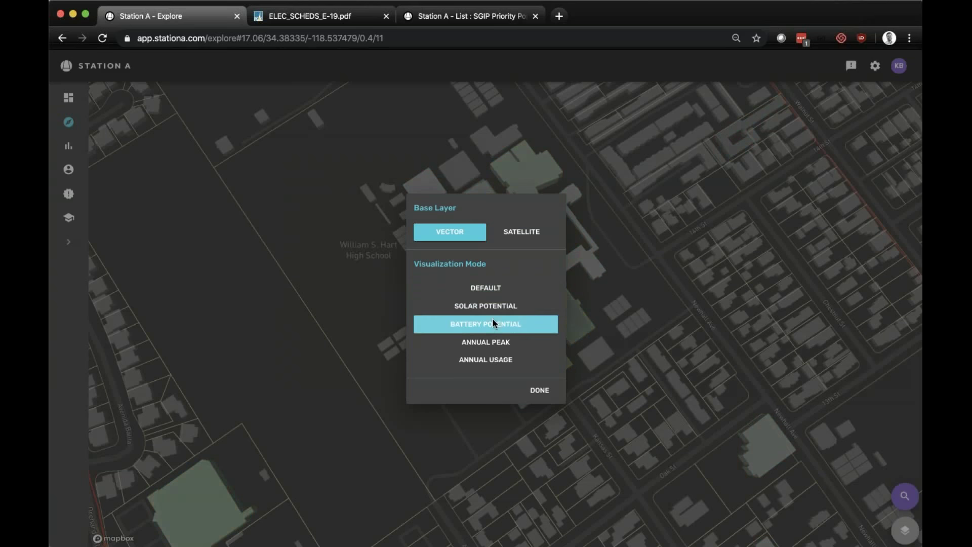
click(510, 348)
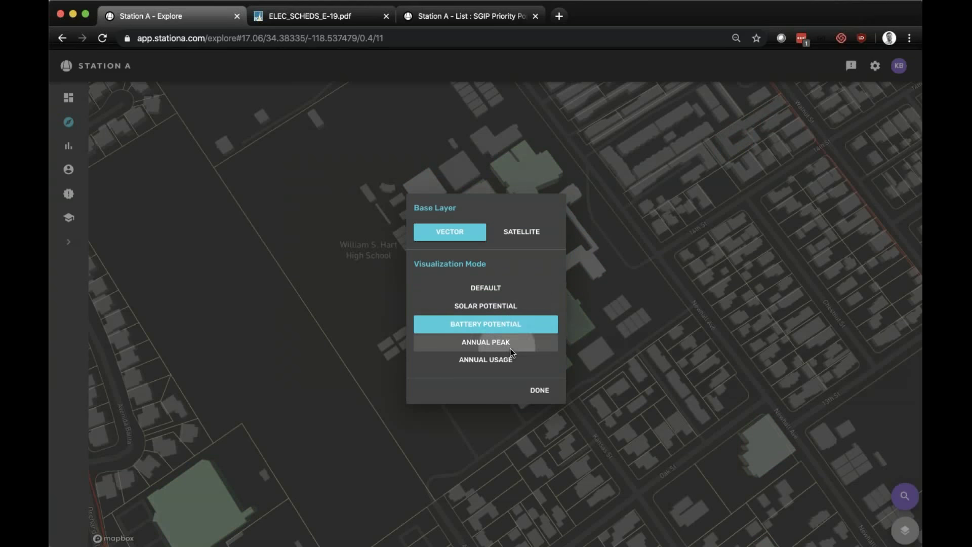
click(534, 391)
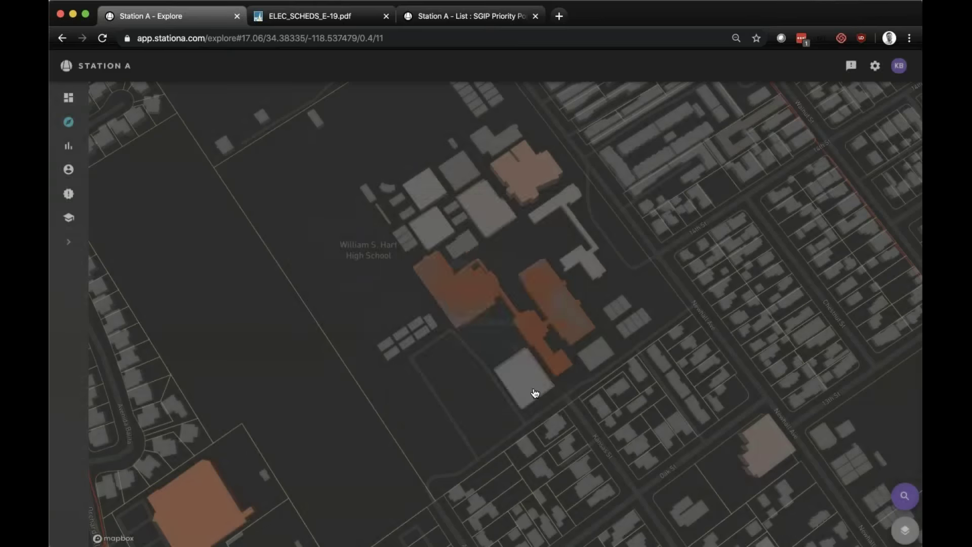
click(558, 315)
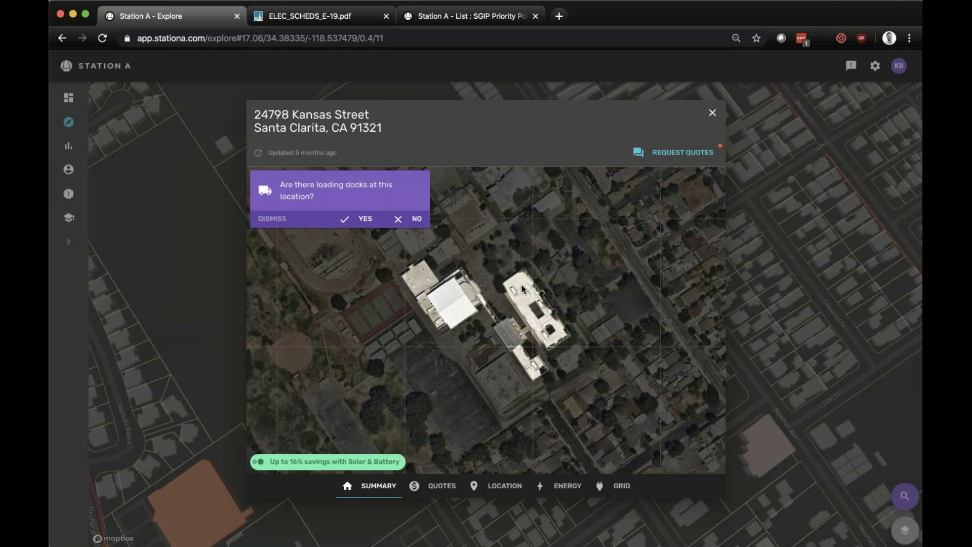
click(413, 219)
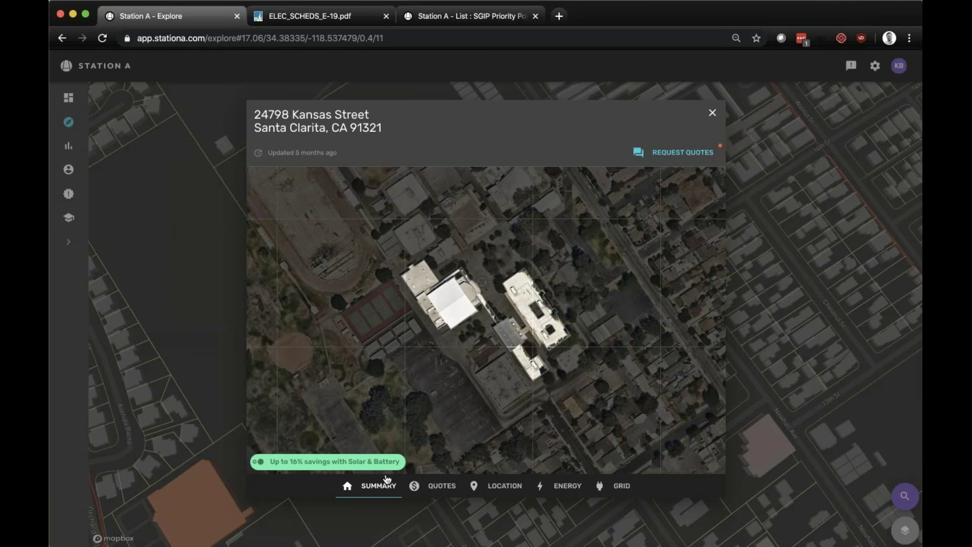
click(421, 490)
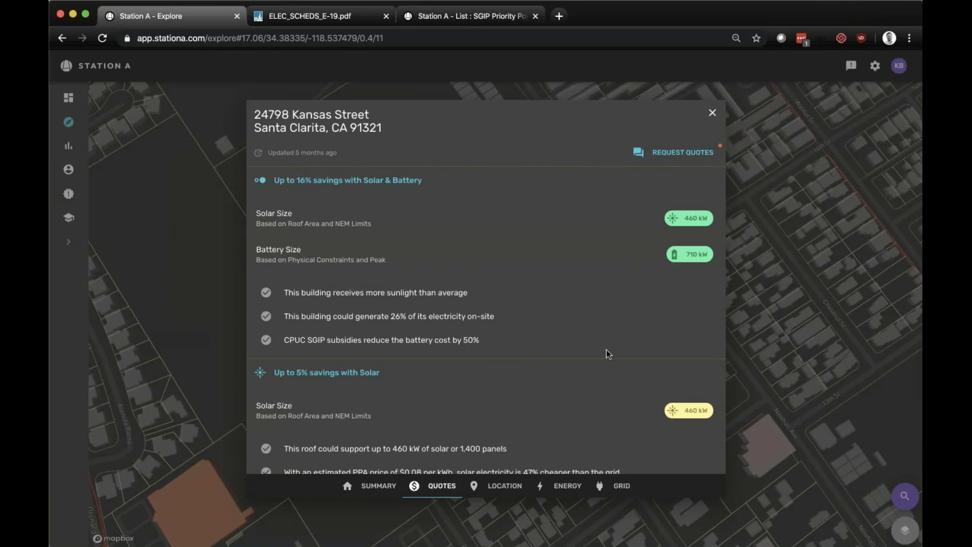
click(482, 488)
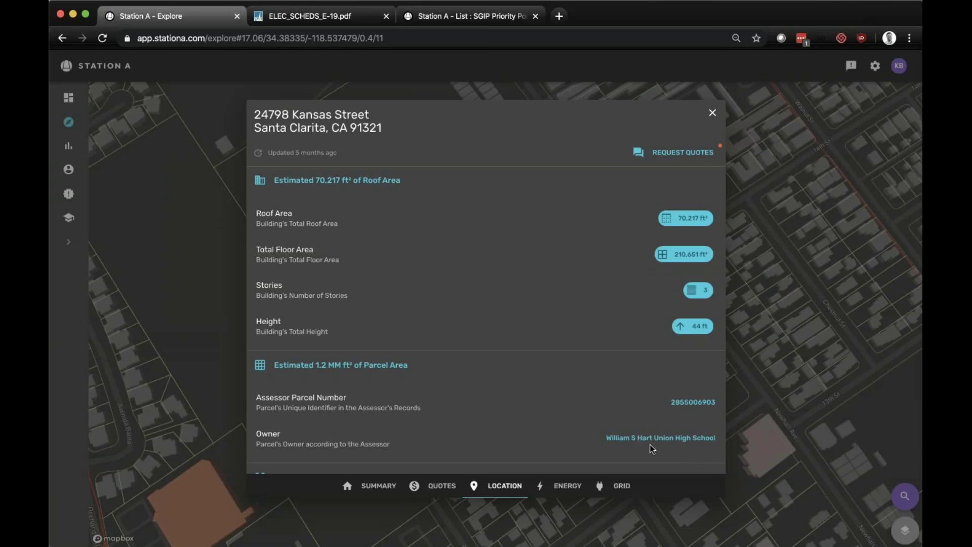
click(568, 486)
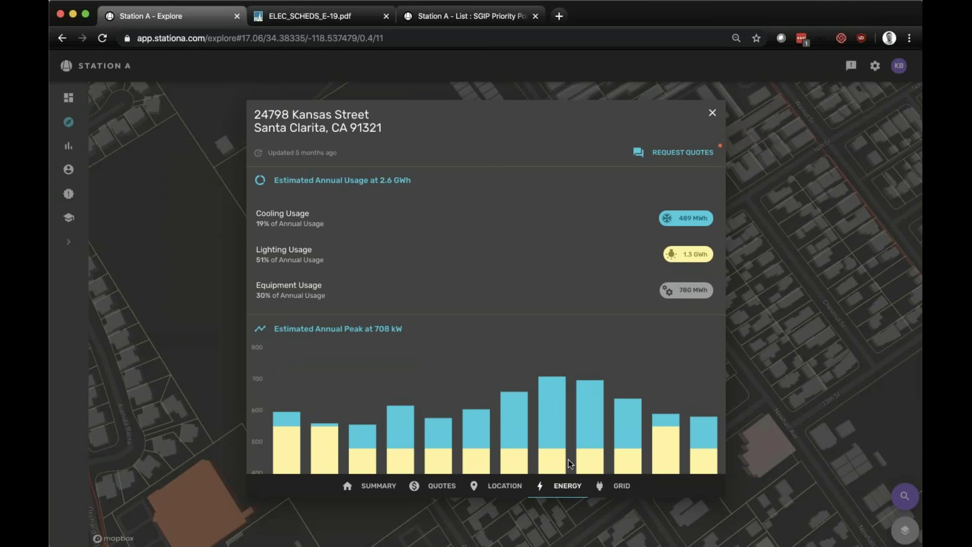
click(623, 488)
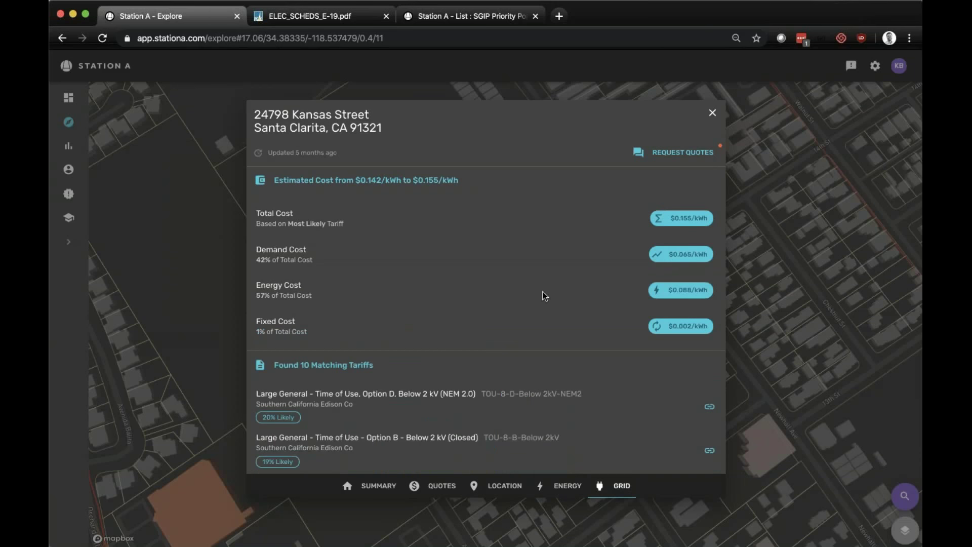
scroll(545, 297, down, 1)
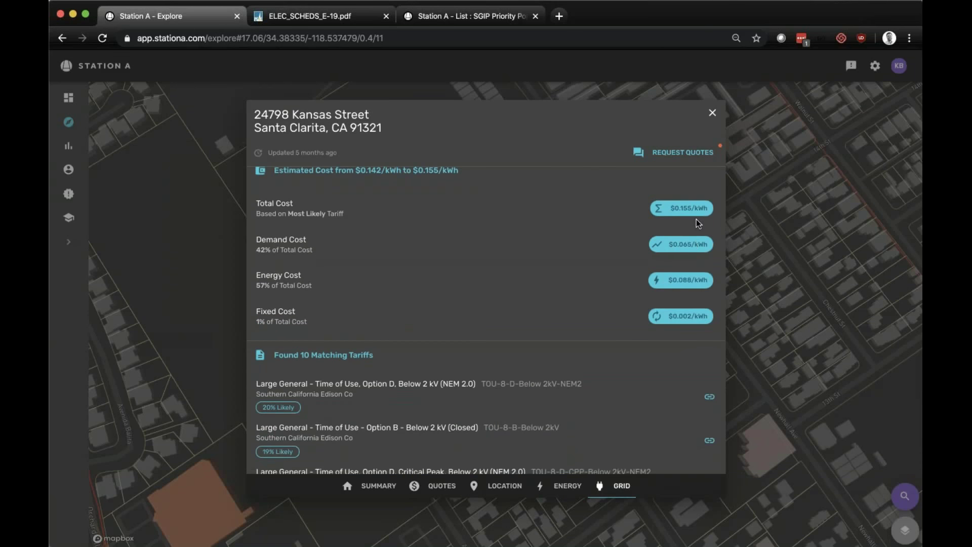
scroll(697, 220, down, 5)
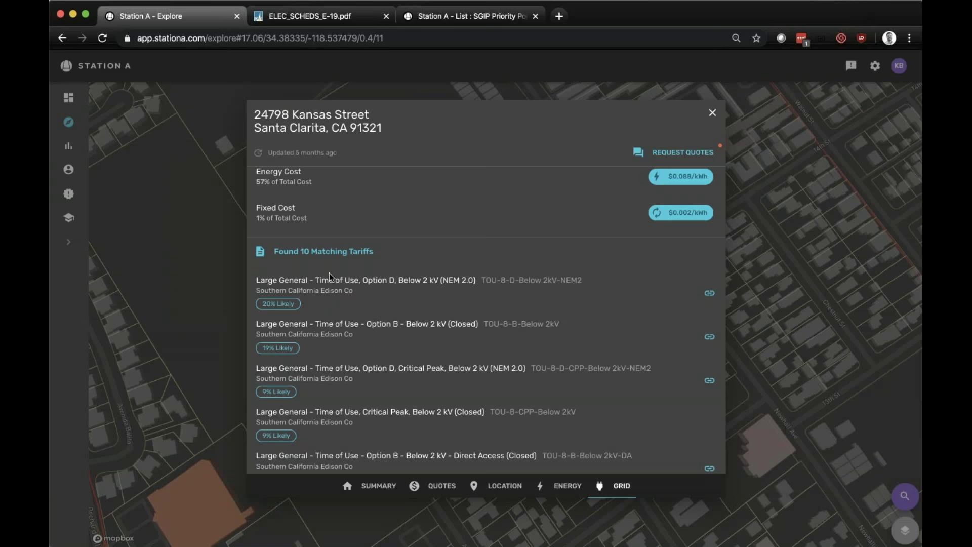
scroll(329, 276, down, 20)
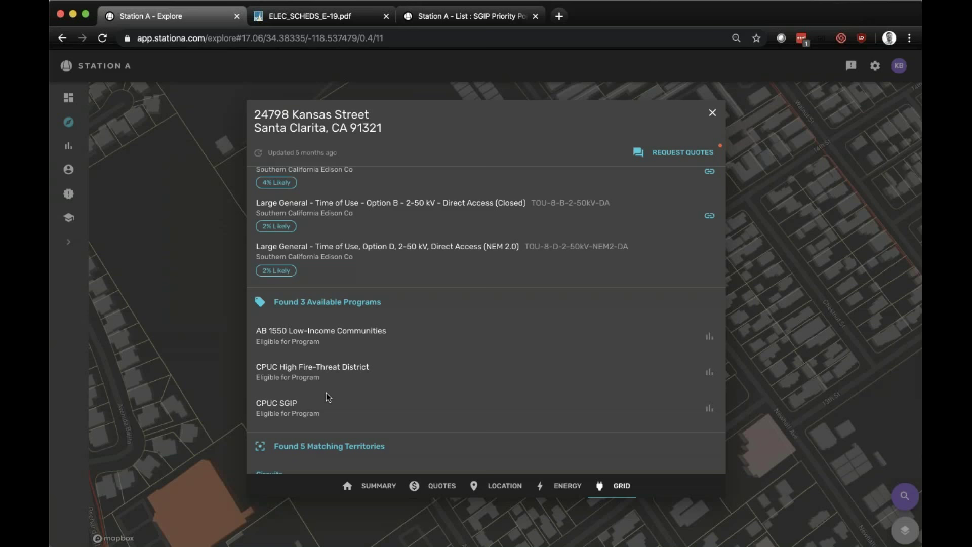
click(705, 110)
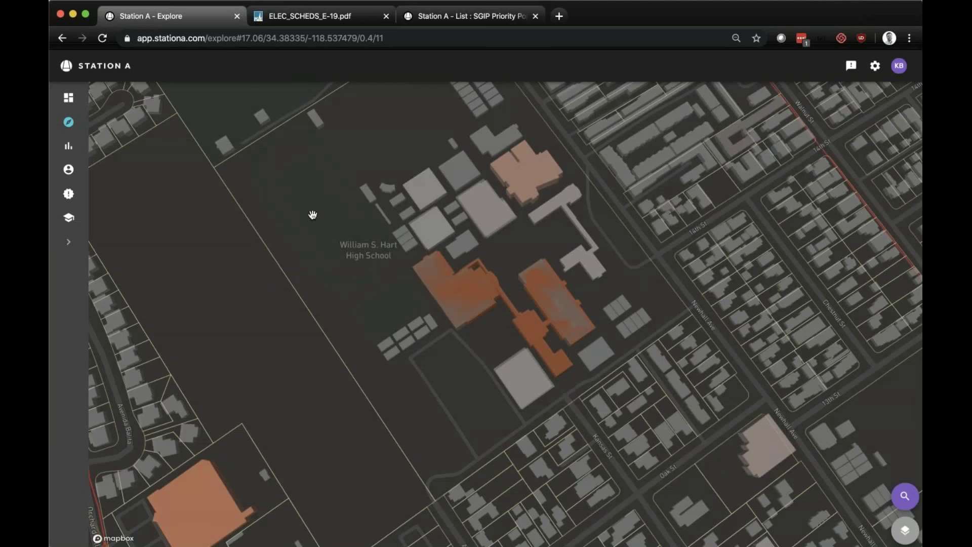
- Go to the Analyze lists, close the ELEC_SCHEDS_E-19.pdf tab, and open the SGIP Priority Populations list
click(69, 147)
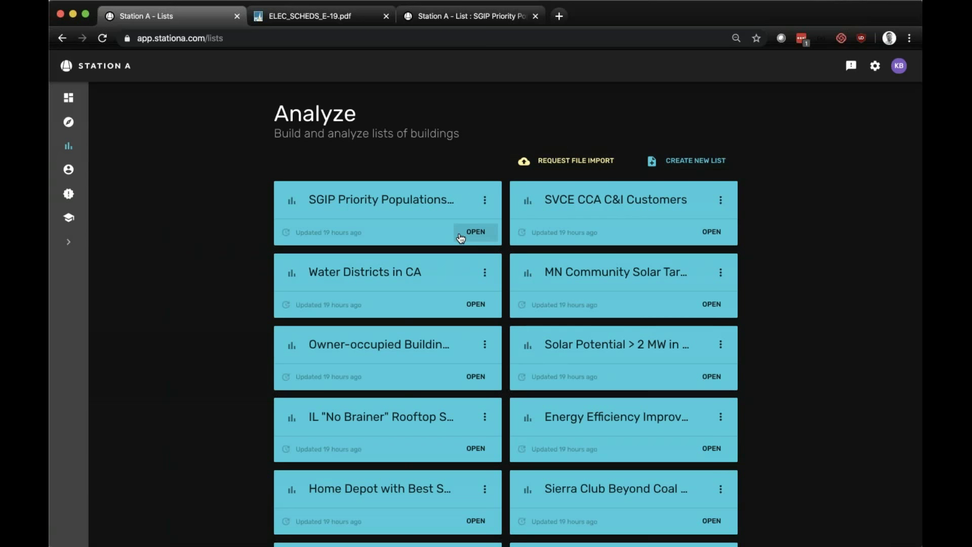
click(386, 15)
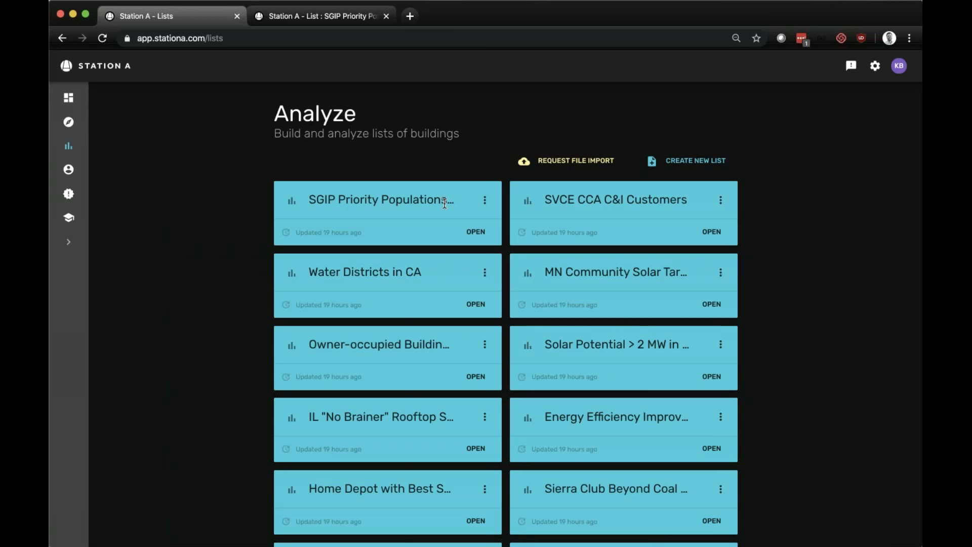
click(475, 234)
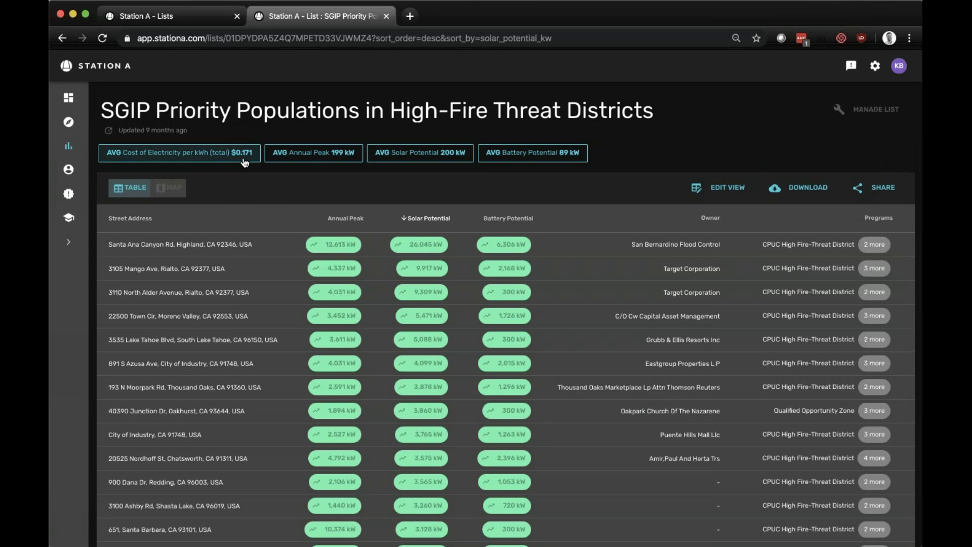
click(342, 160)
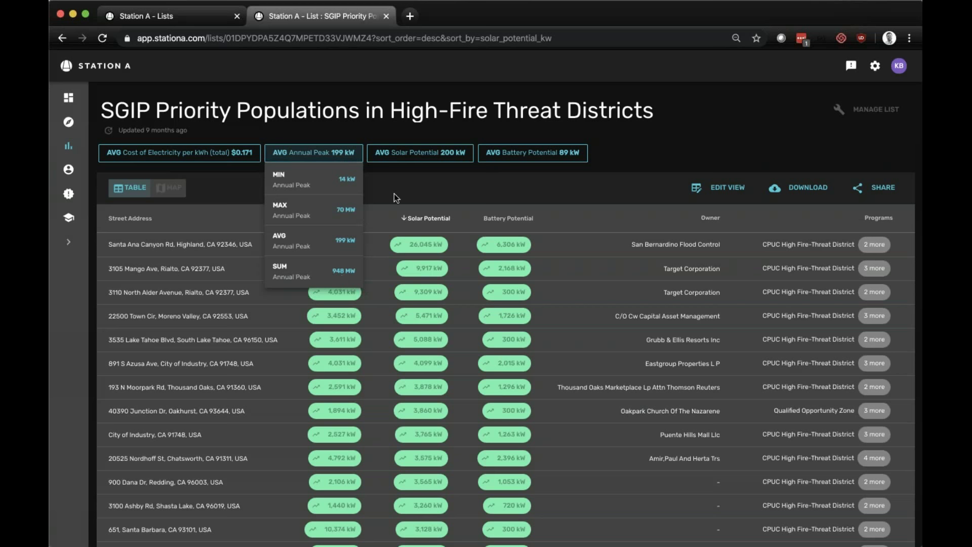
click(436, 152)
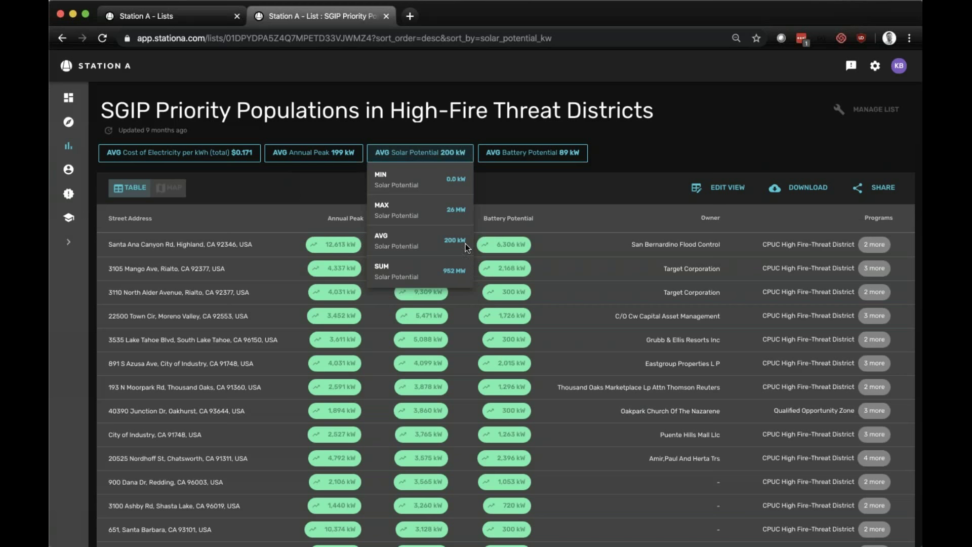
click(561, 159)
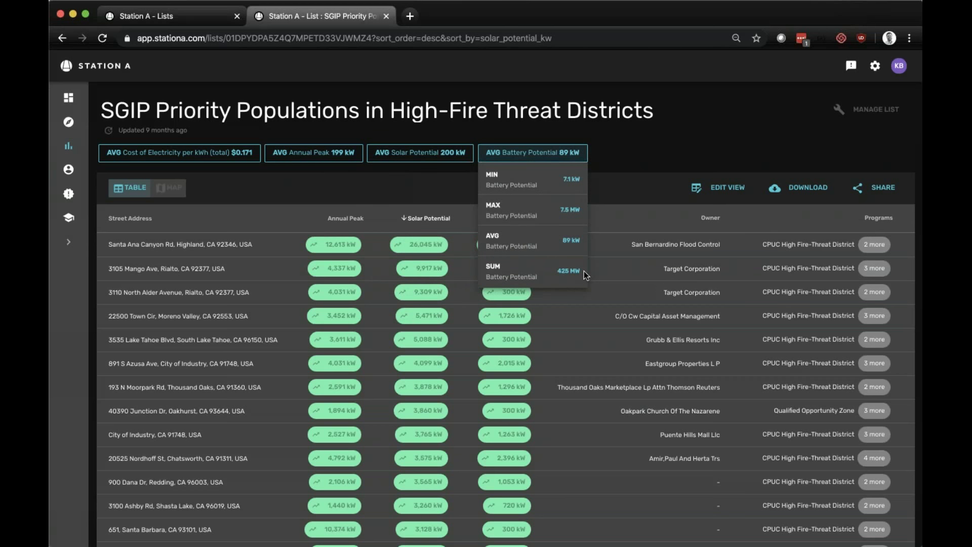
click(648, 148)
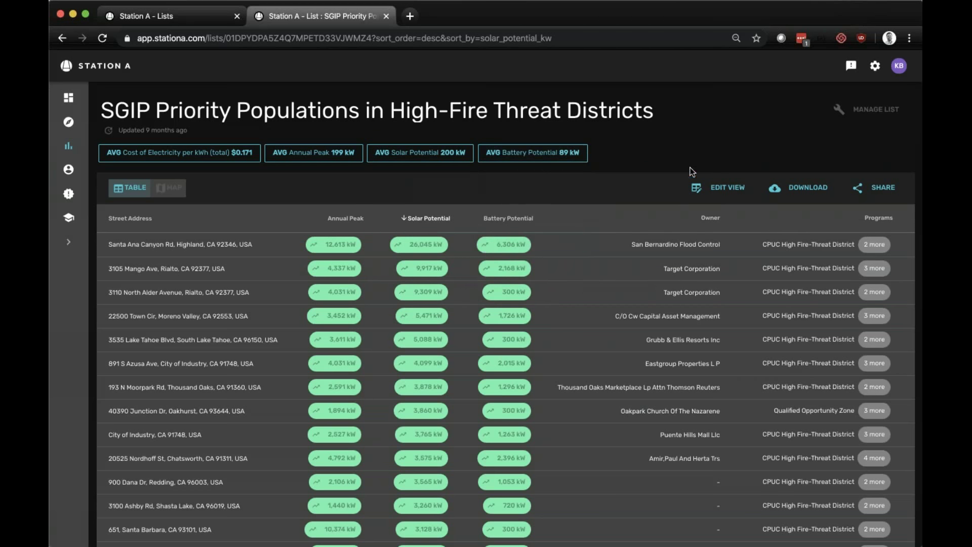
click(698, 189)
scroll(532, 212, up, 1)
scroll(531, 212, up, 10)
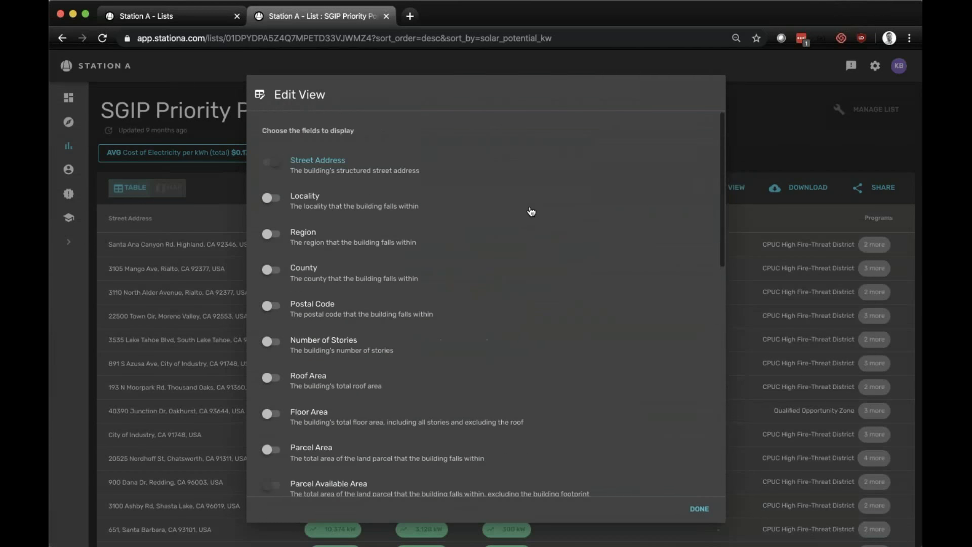
scroll(531, 212, down, 5)
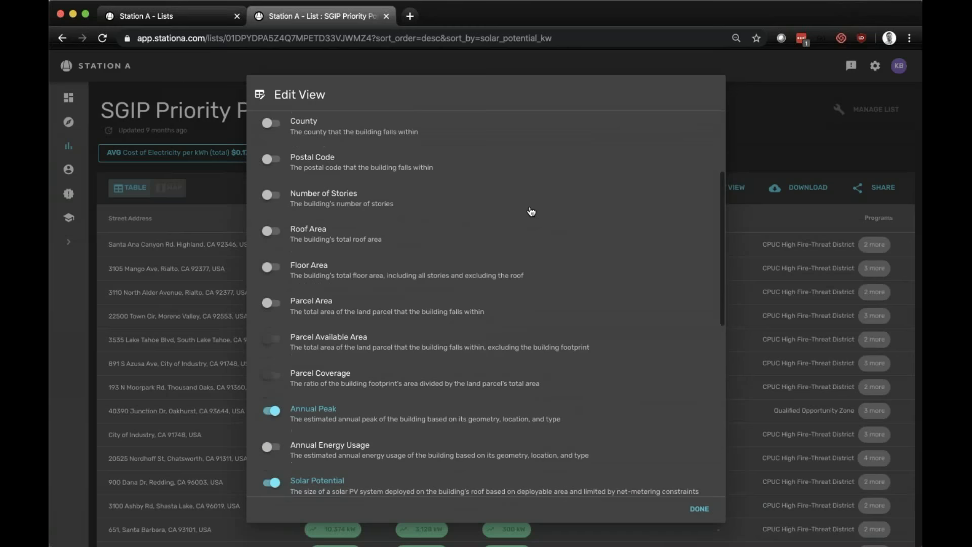
scroll(531, 212, down, 2)
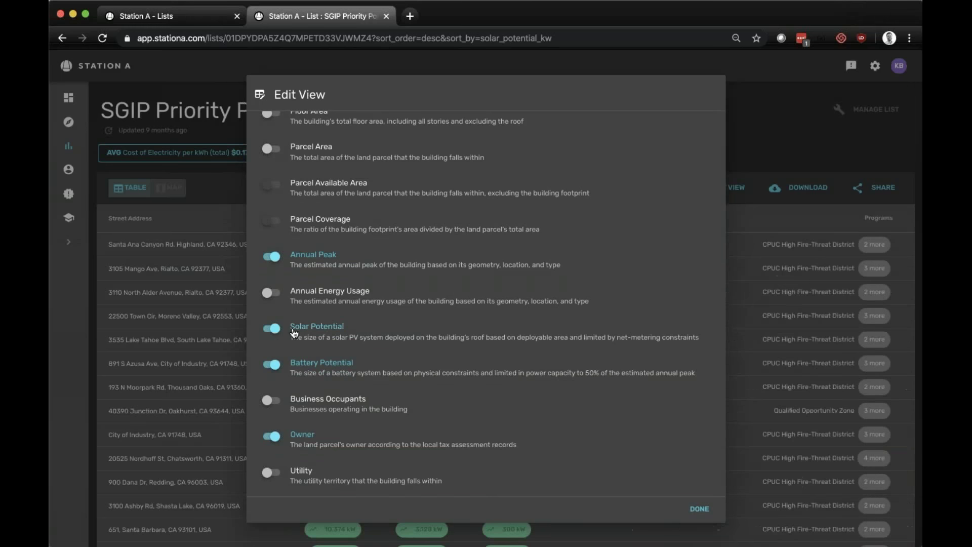
scroll(295, 319, down, 4)
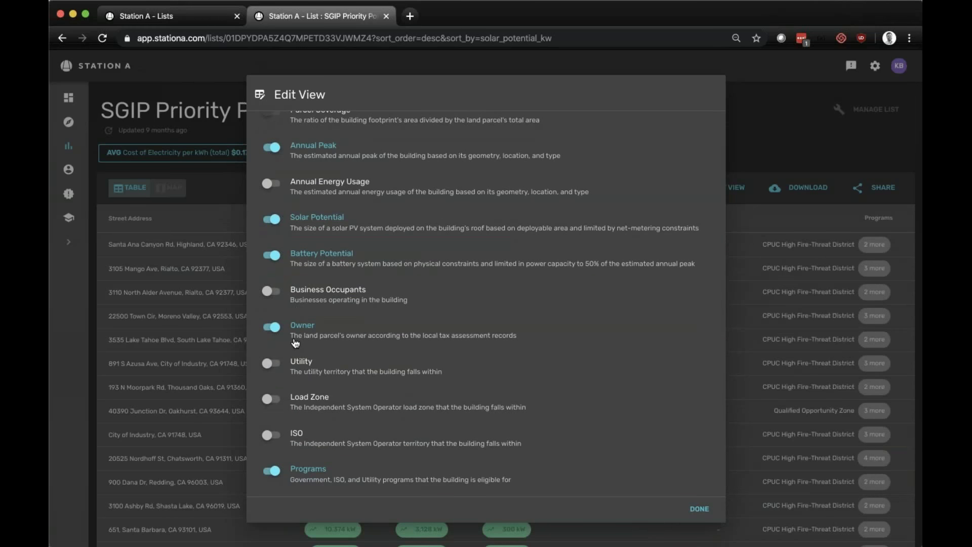
scroll(296, 344, down, 1)
scroll(294, 336, down, 5)
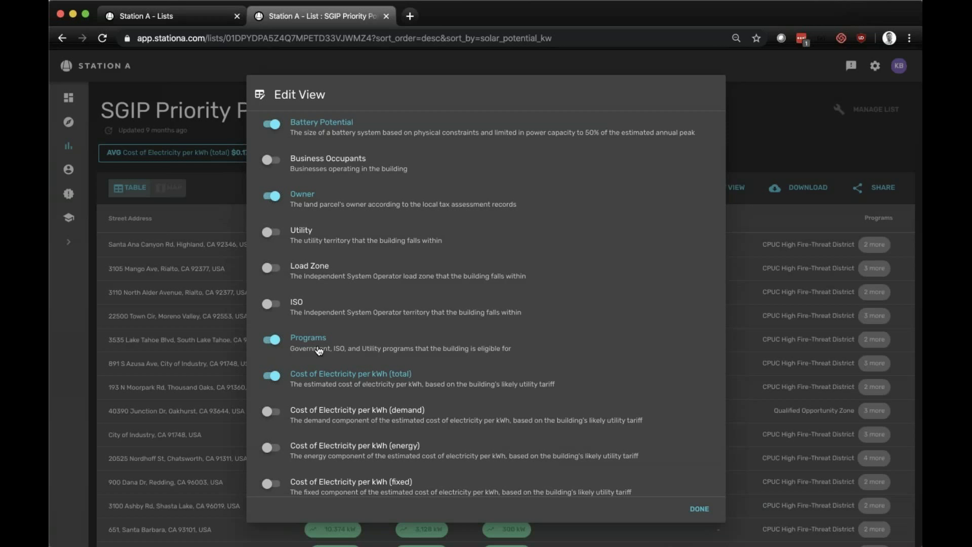
click(699, 509)
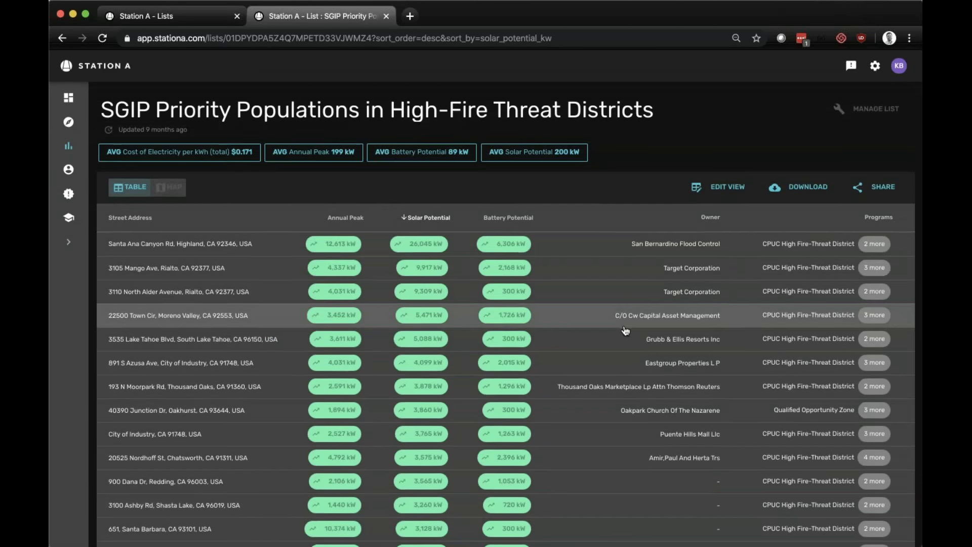
- Page the SGIP list forward seven times to page 8 (141–160 of 4,763)
scroll(626, 331, down, 5)
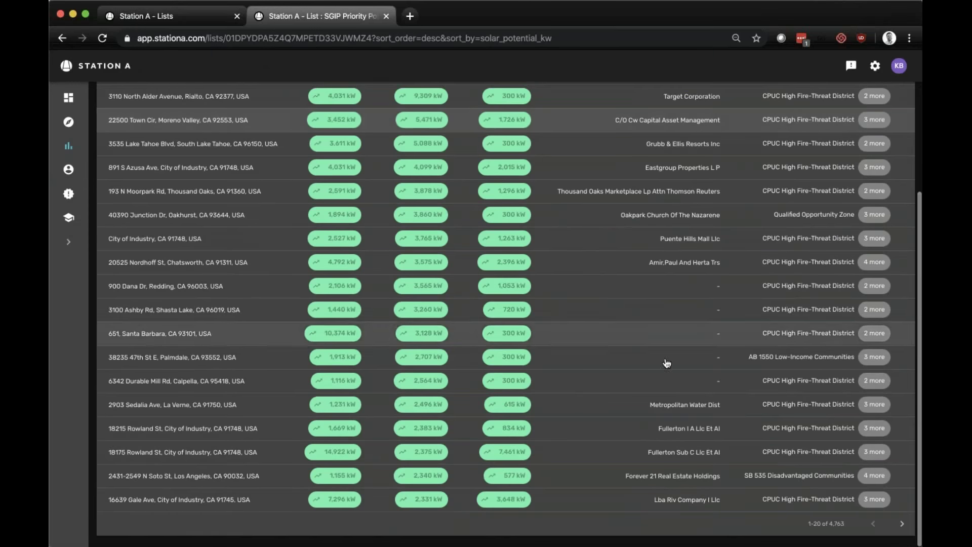
click(902, 523)
scroll(902, 530, down, 4)
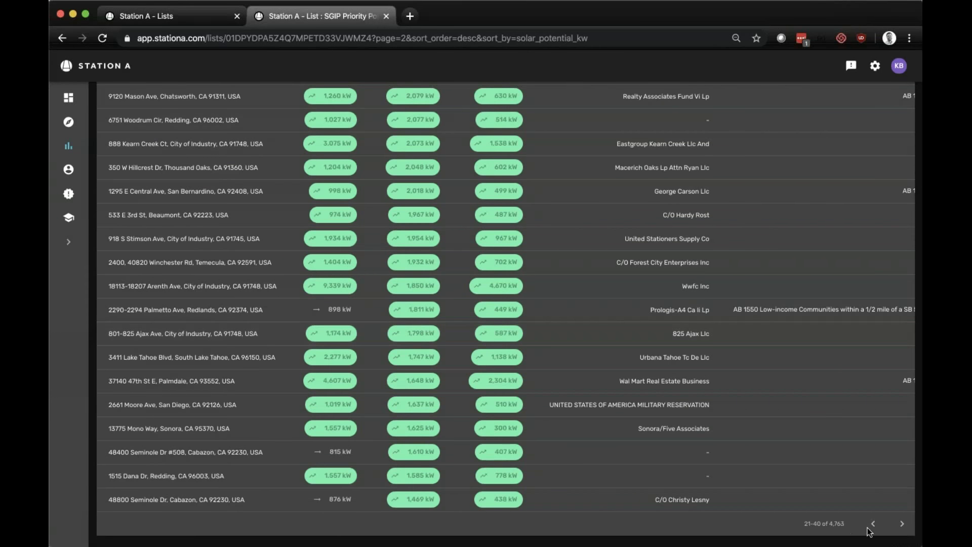
click(902, 524)
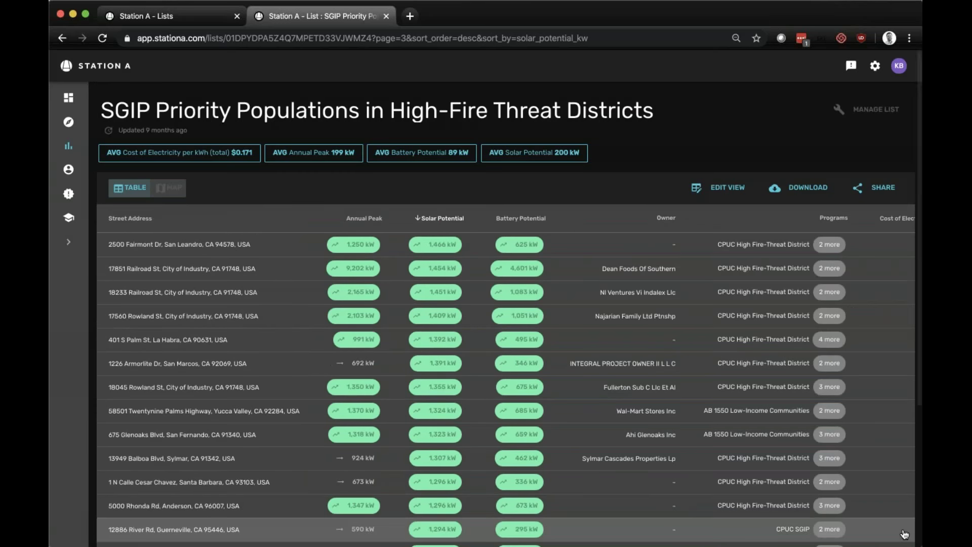
scroll(905, 534, down, 4)
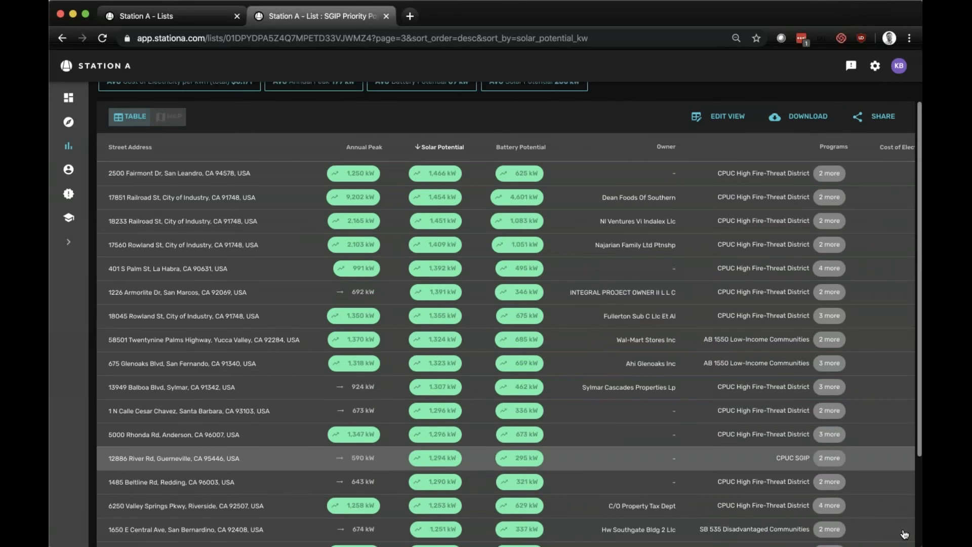
click(901, 525)
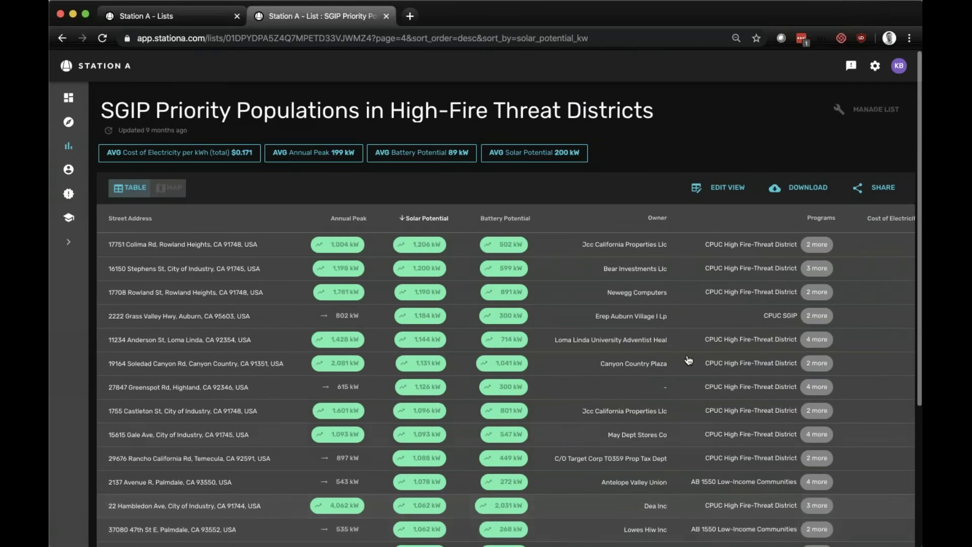
scroll(707, 481, down, 5)
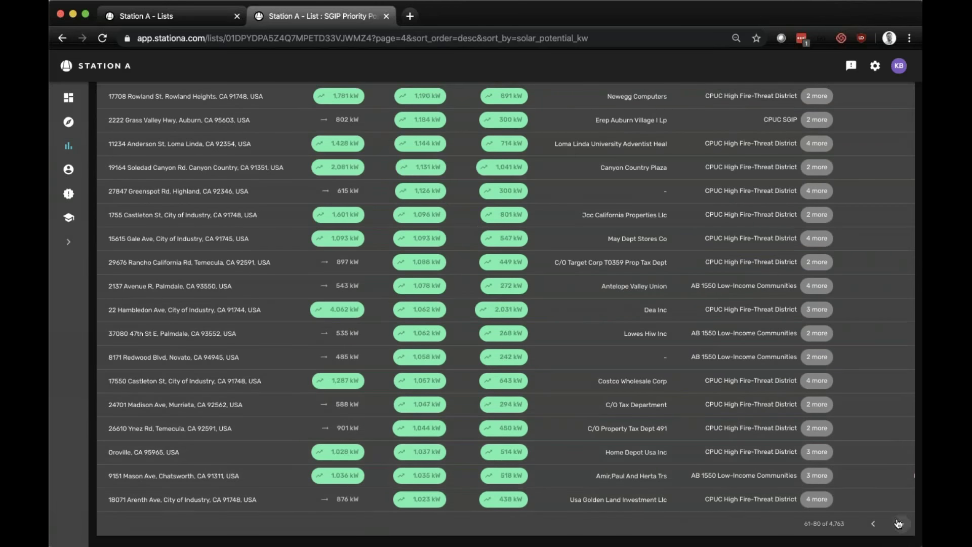
click(901, 524)
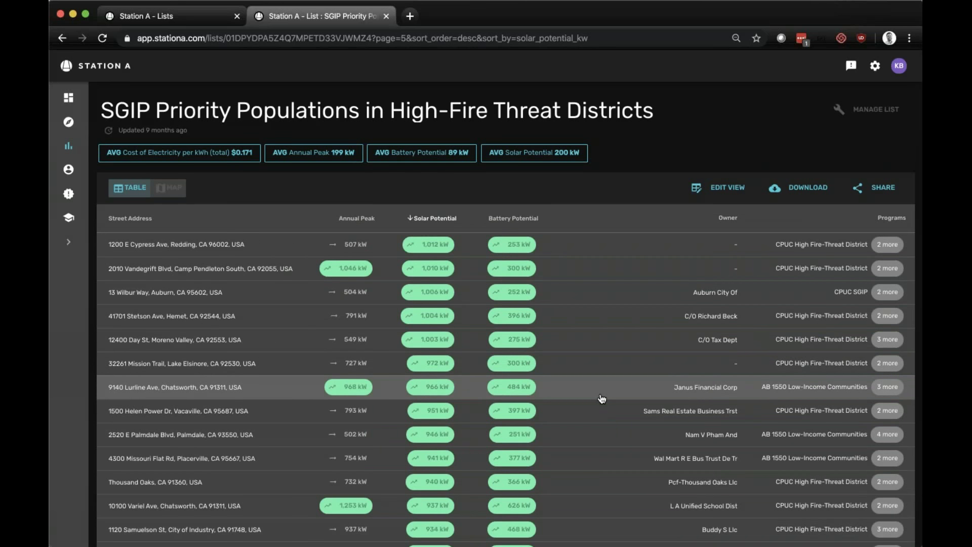
scroll(601, 398, down, 5)
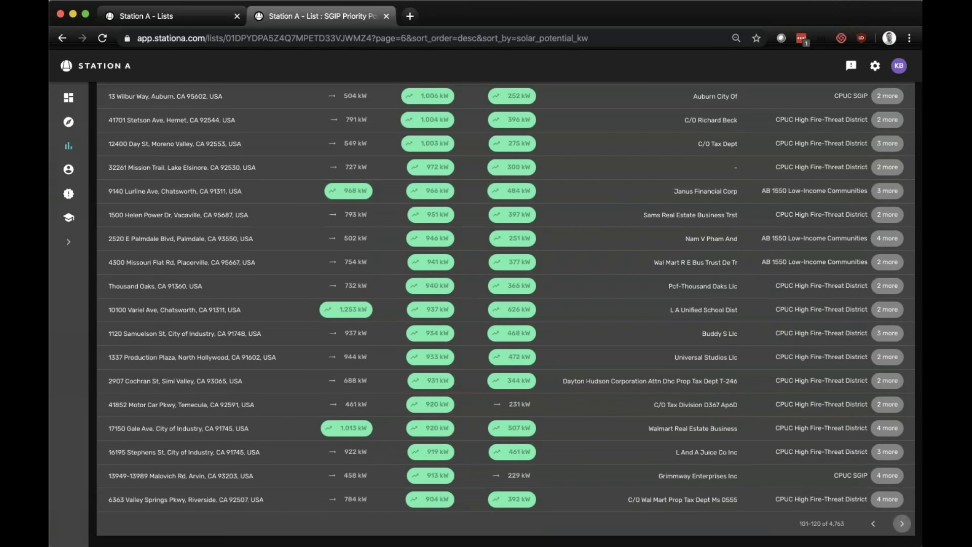
click(902, 523)
scroll(850, 434, down, 5)
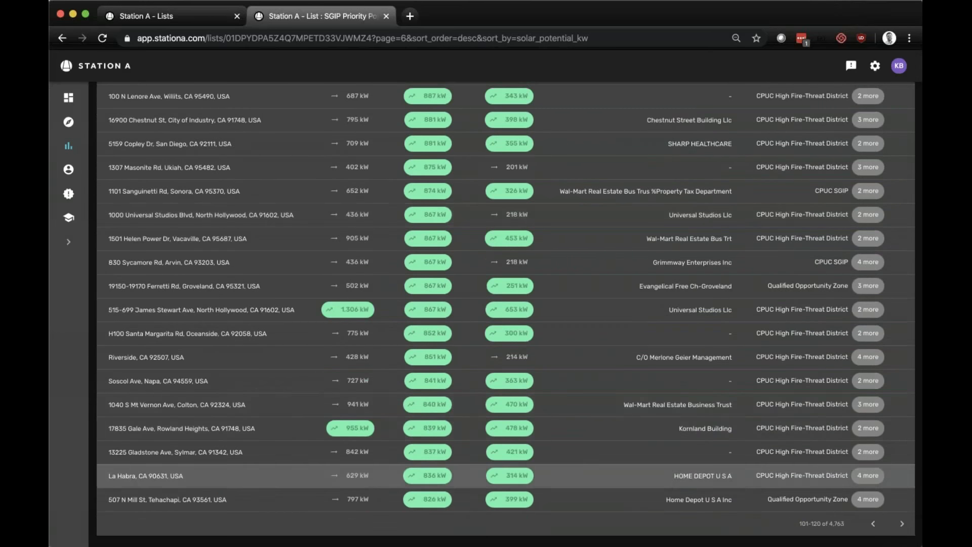
click(901, 524)
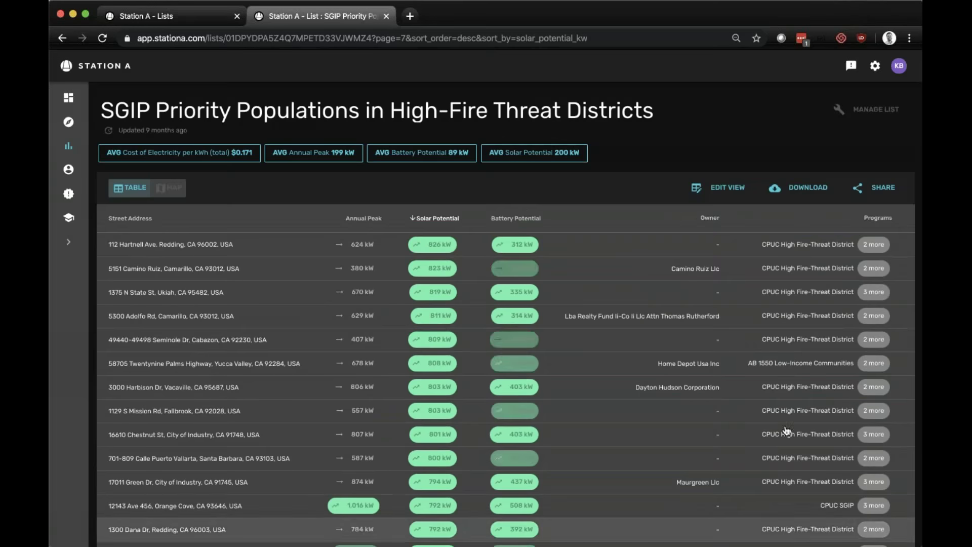
scroll(786, 430, down, 5)
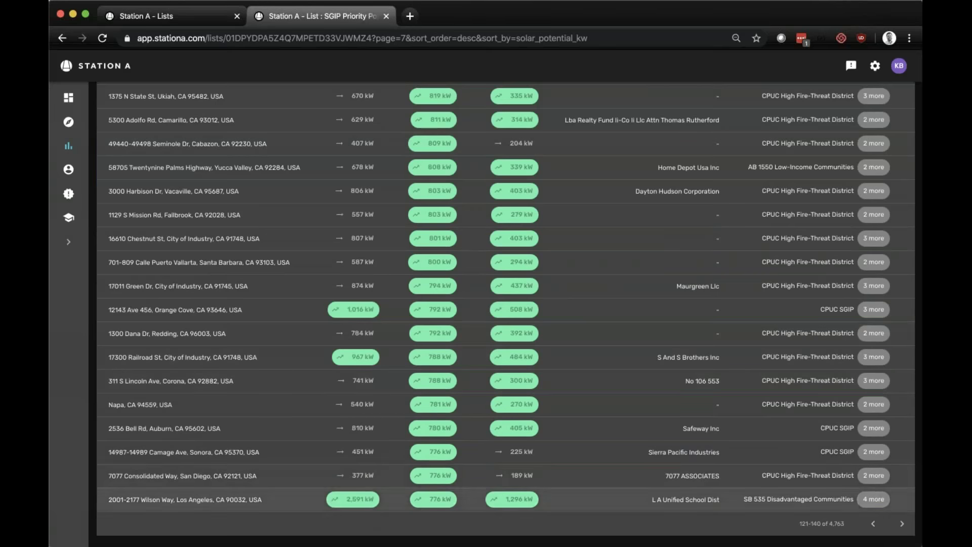
click(902, 523)
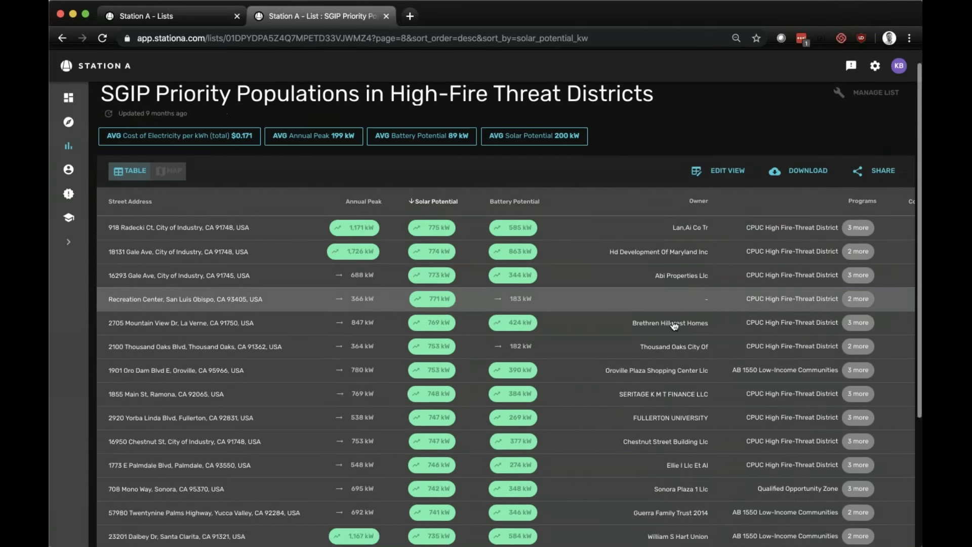
scroll(674, 325, down, 5)
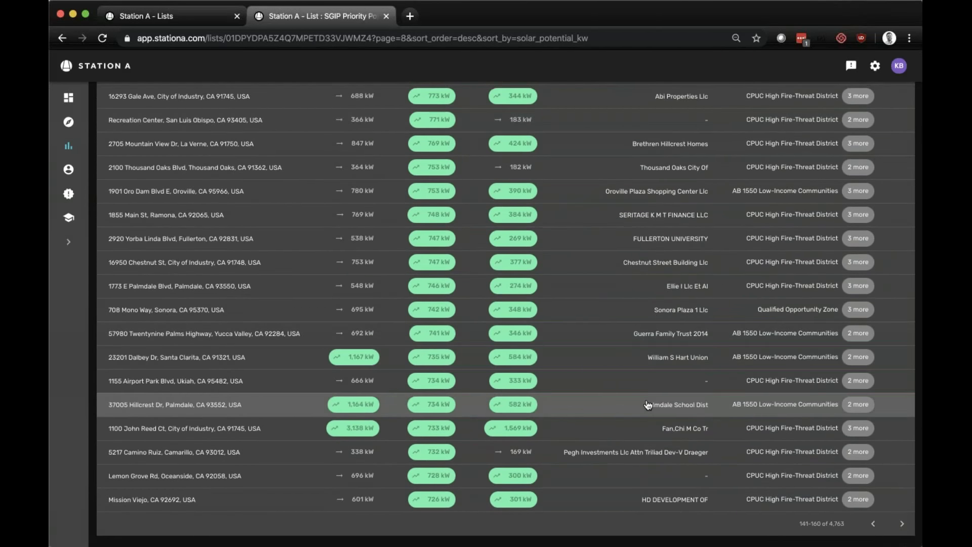
click(648, 404)
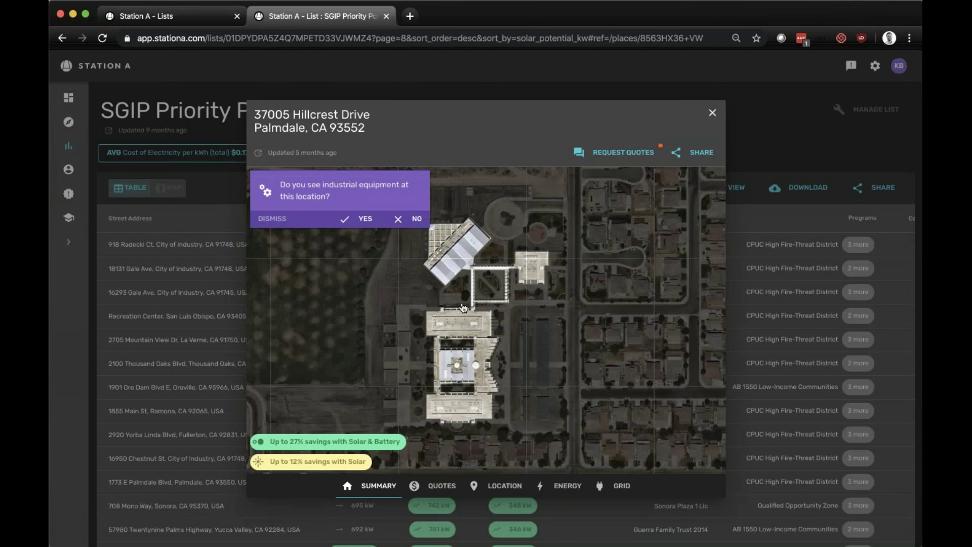
click(407, 223)
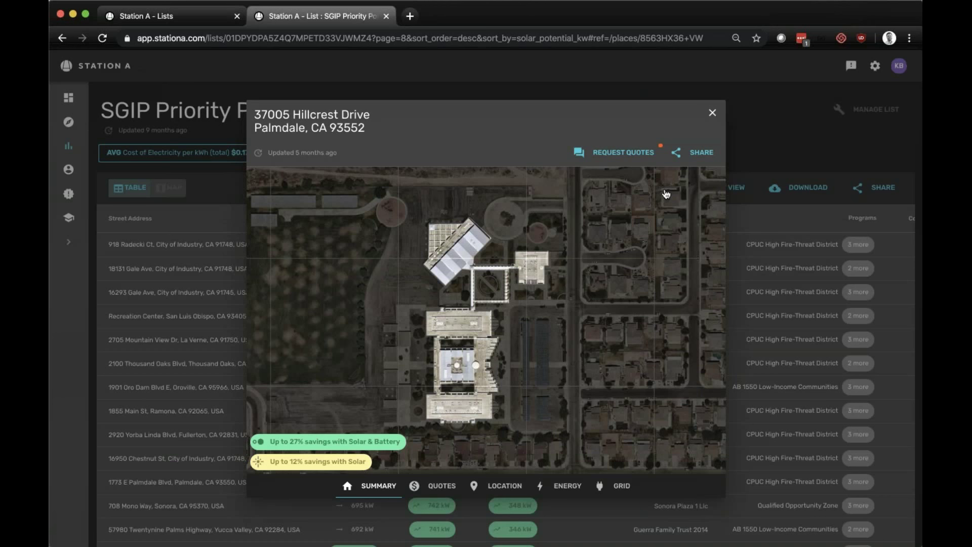
click(614, 479)
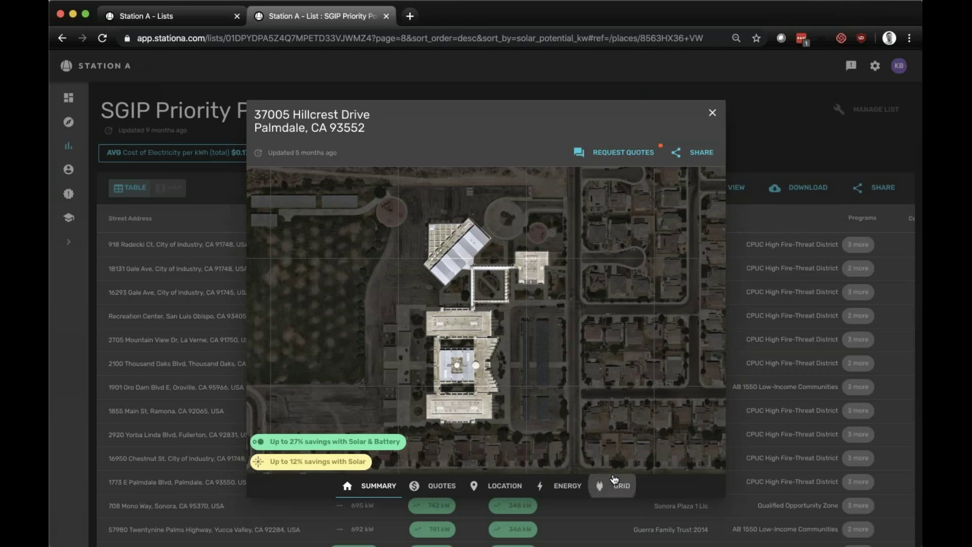
scroll(576, 363, down, 6)
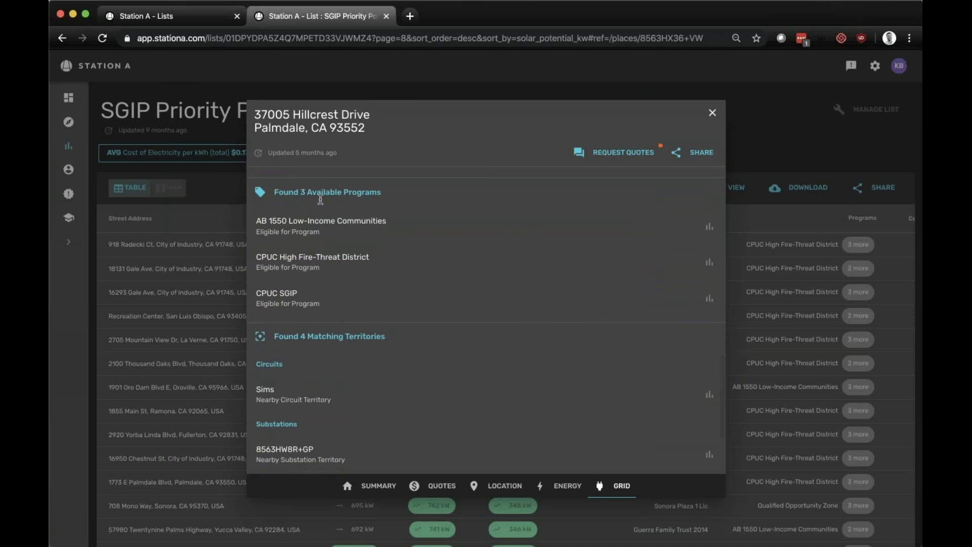
click(713, 115)
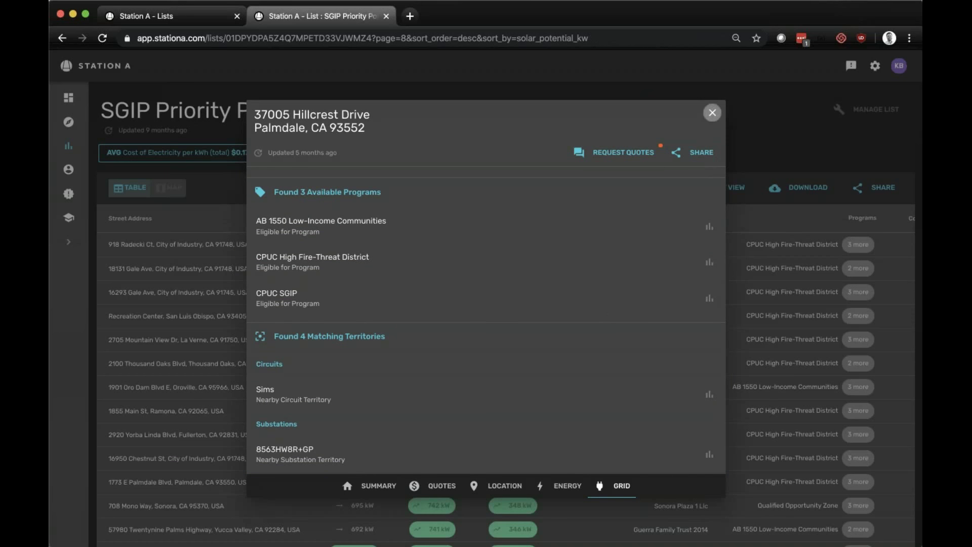
scroll(681, 386, down, 5)
click(904, 524)
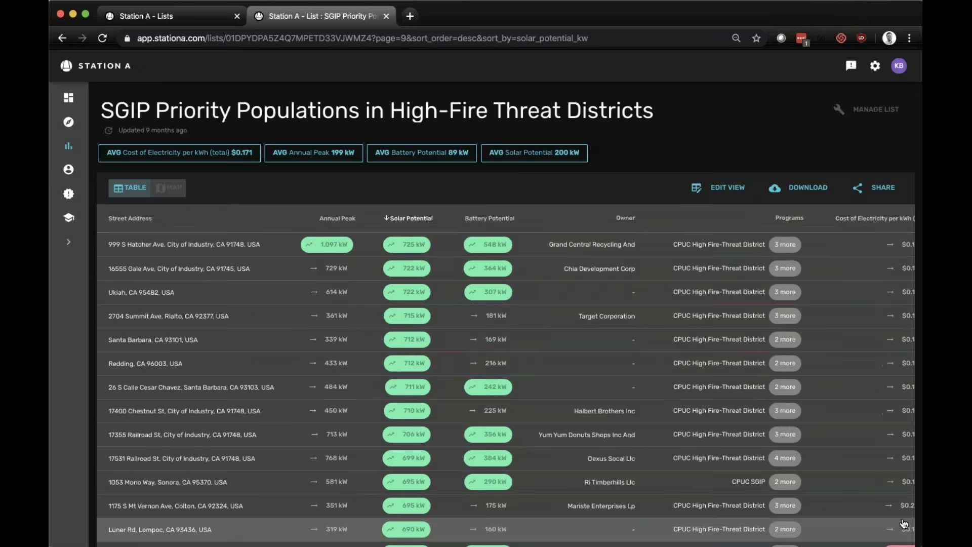
scroll(904, 525, down, 5)
click(903, 523)
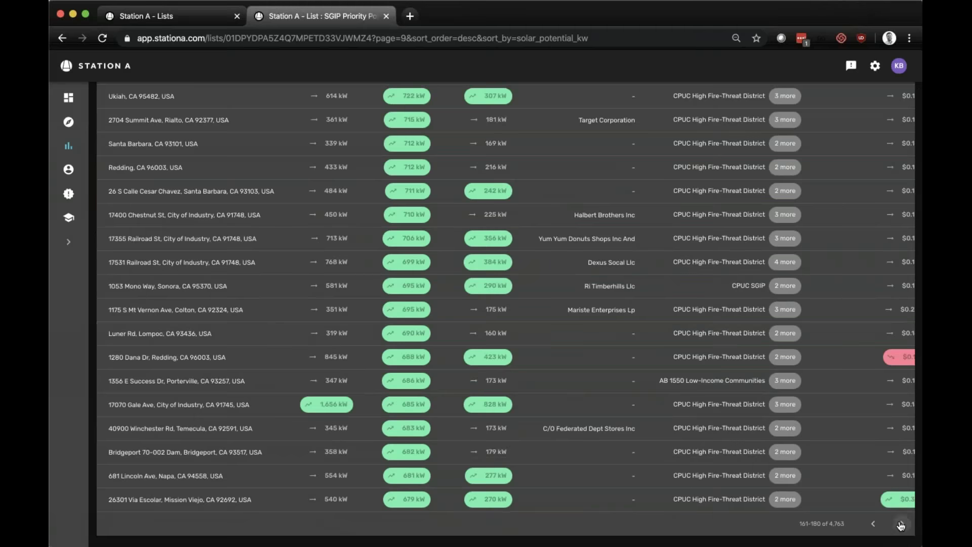
click(633, 247)
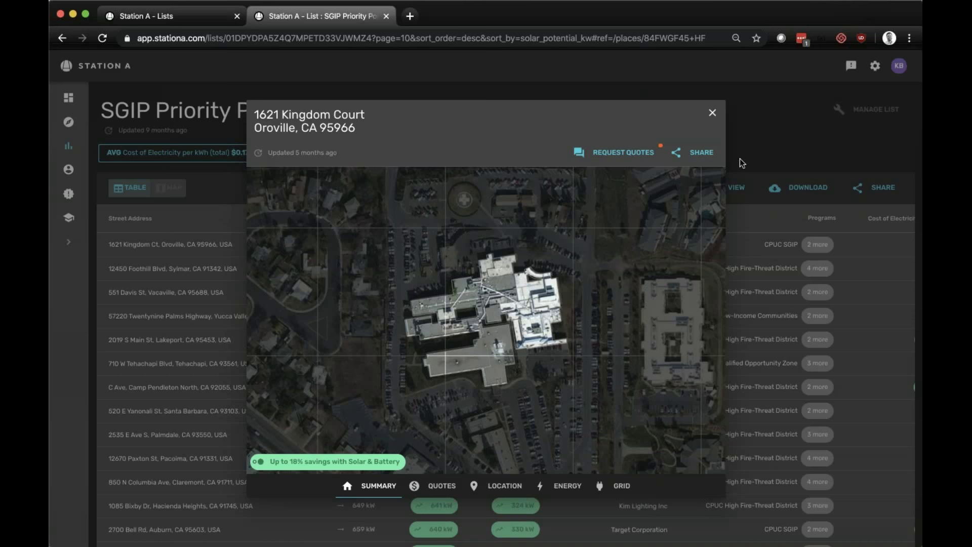
click(712, 112)
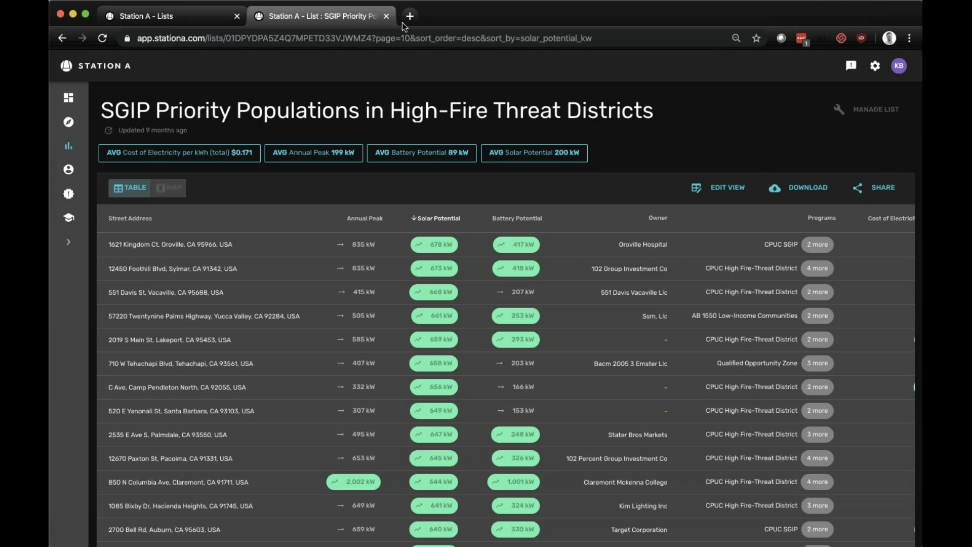
- Load sta.link/sgip in a new Chrome tab to show the SGIP program overview
click(412, 19)
text(sta)
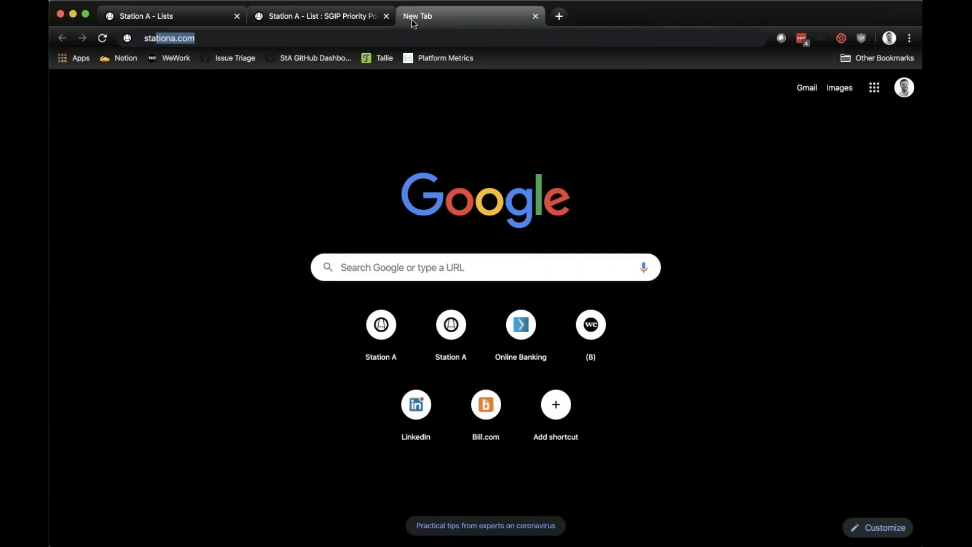
text(.link/sgip)
key(Return)
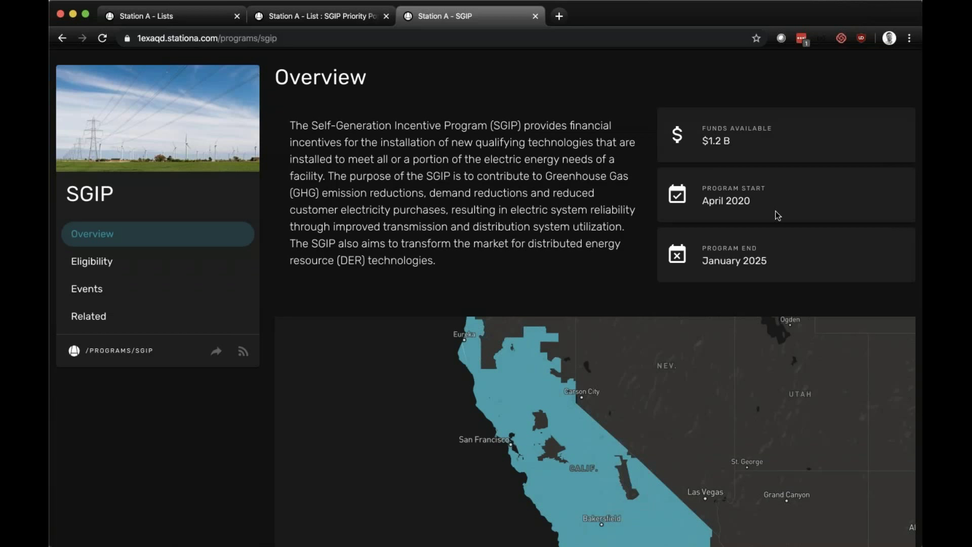
- Browse the SGIP Events and Related sections, then return to Eligibility and focus the address field
click(160, 270)
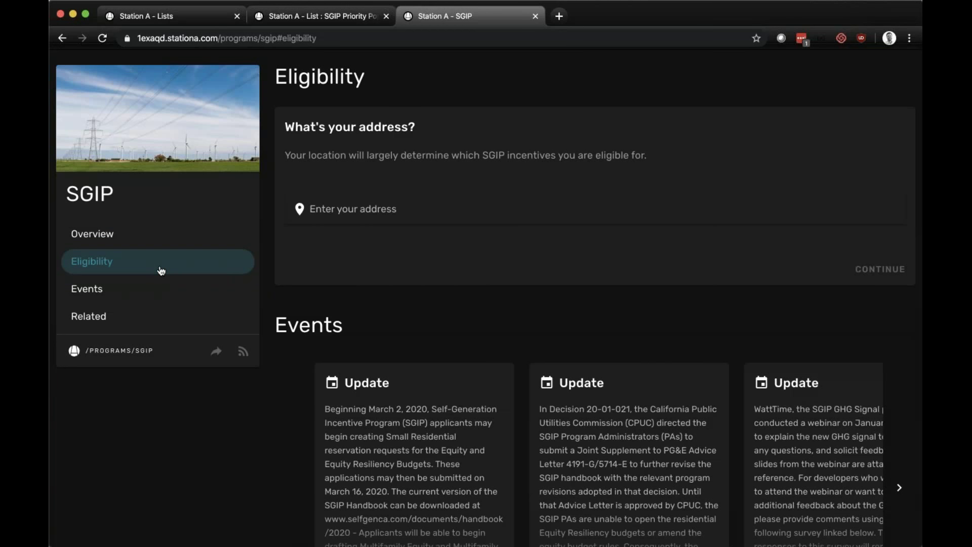
click(148, 297)
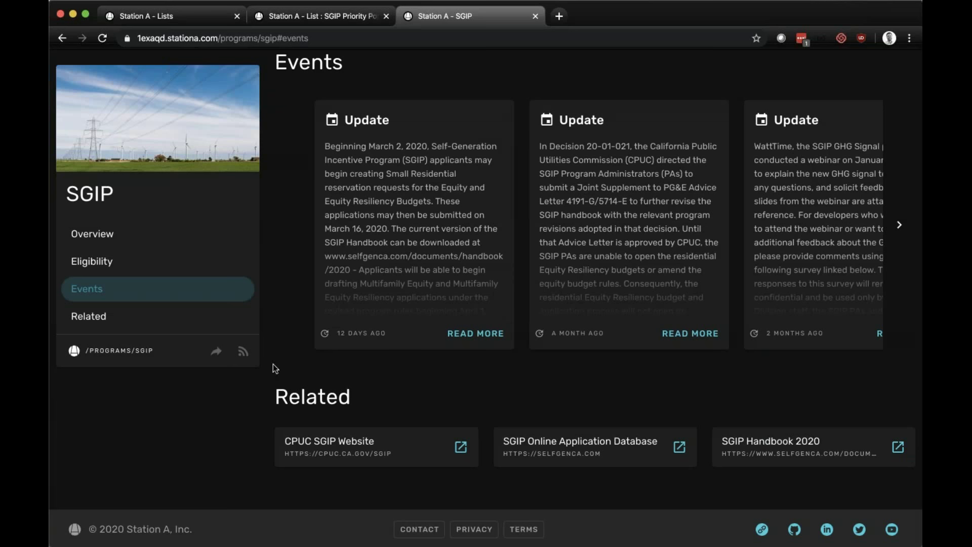
scroll(329, 385, down, 1)
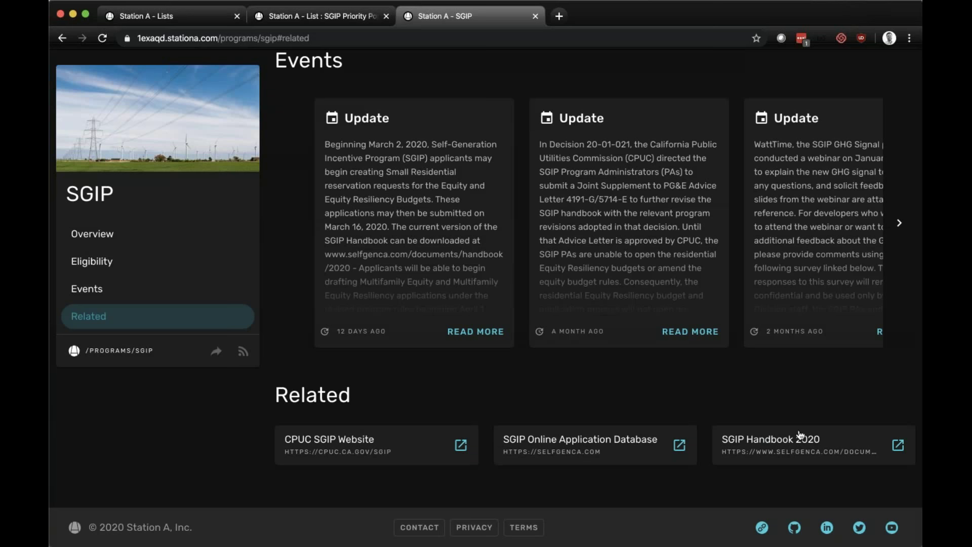
click(251, 264)
click(394, 193)
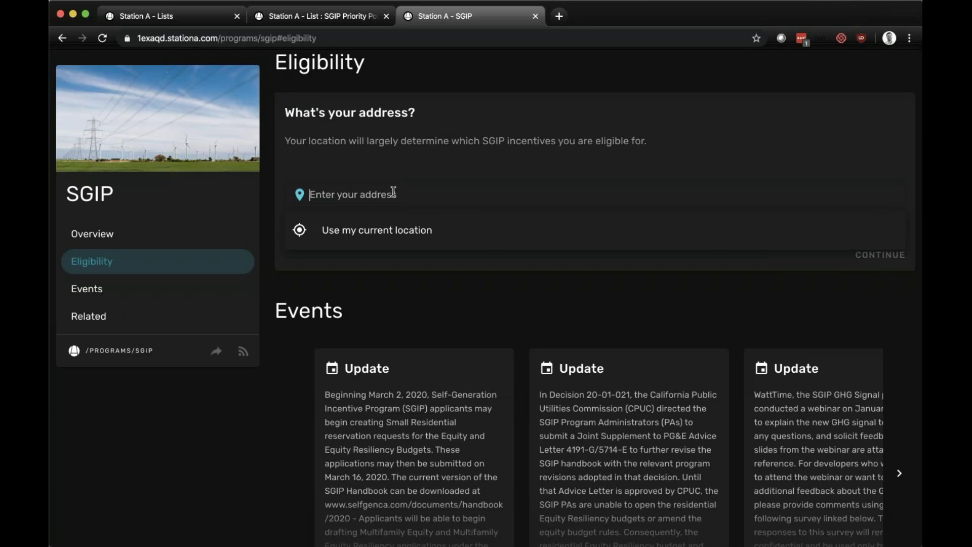
- Search for 'Oroville hospital' and select its address suggestion
text(Oroville)
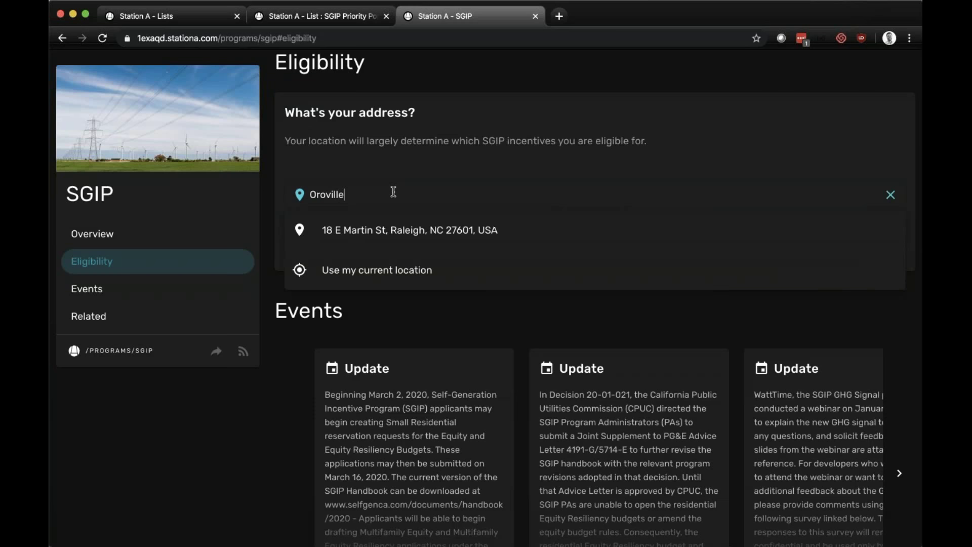
text( hospital)
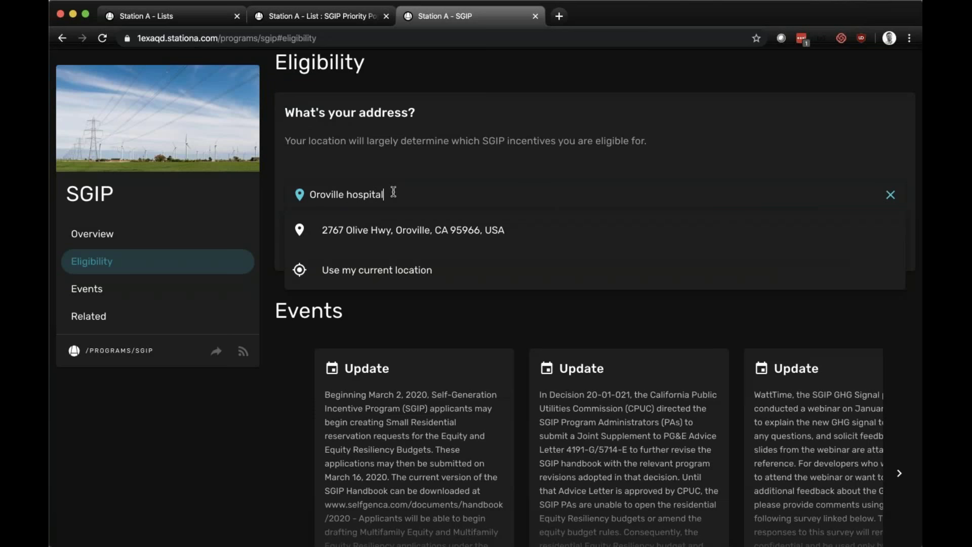
click(403, 234)
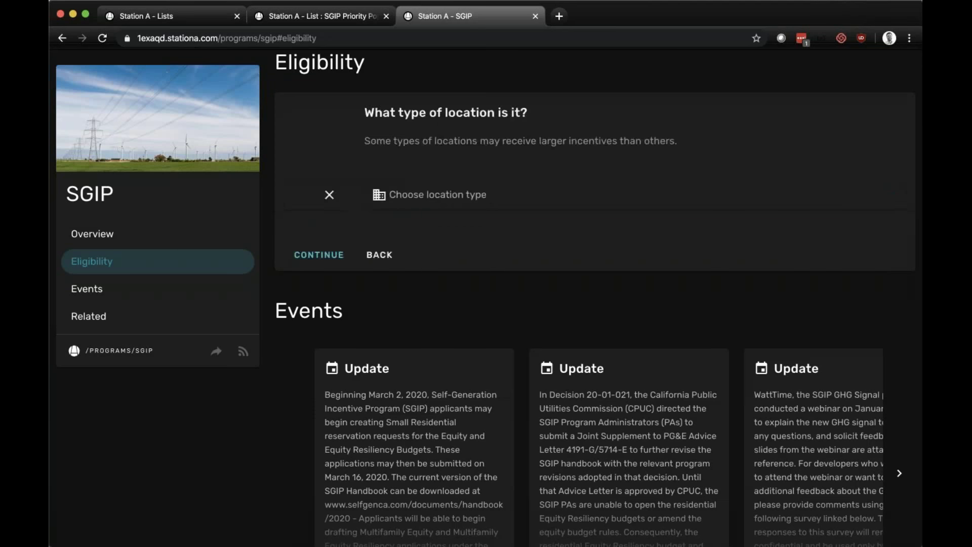
- Set location type to Healthcare and answer Yes to power shutoffs, getting $1,000/kWh
click(410, 204)
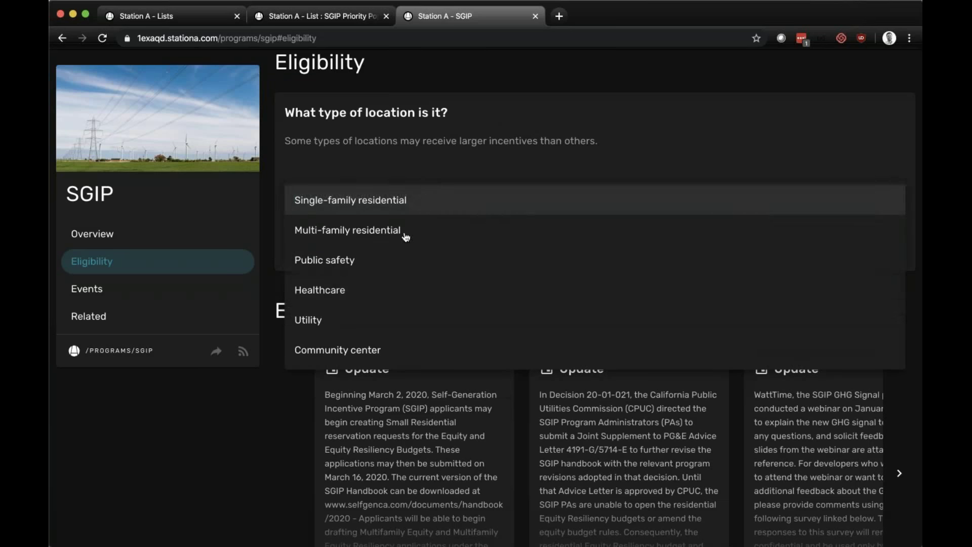
click(387, 289)
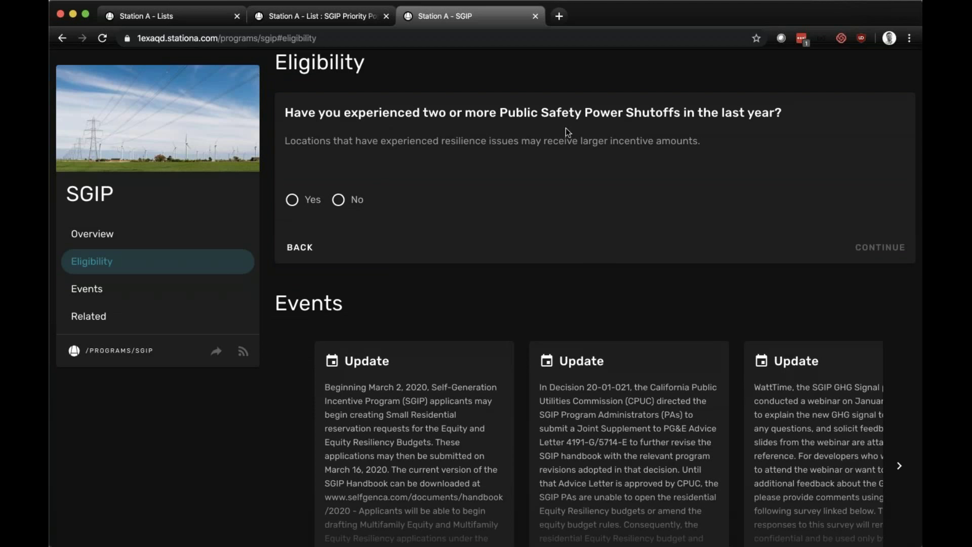
click(298, 204)
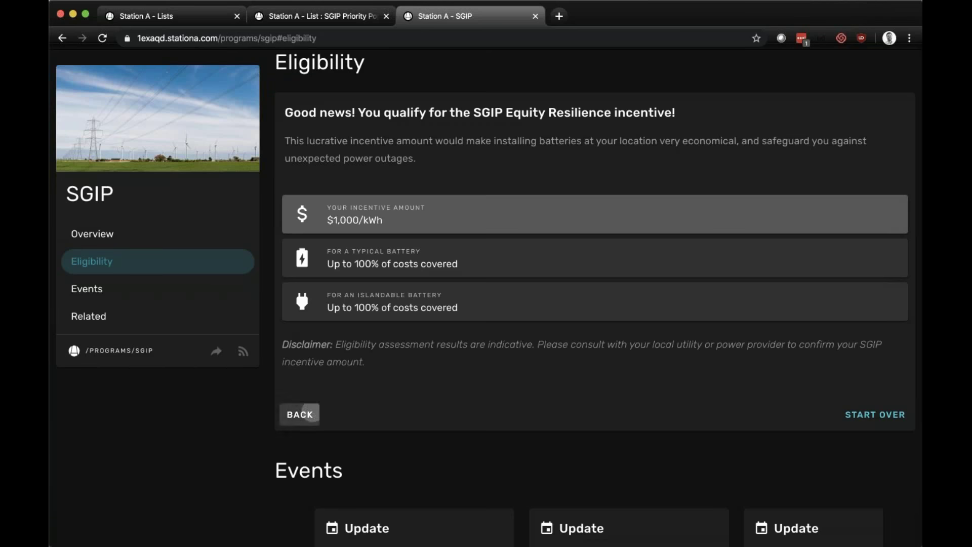
click(300, 414)
- Return to the address step and replace it with Hart High School's Santa Clarita address
click(303, 248)
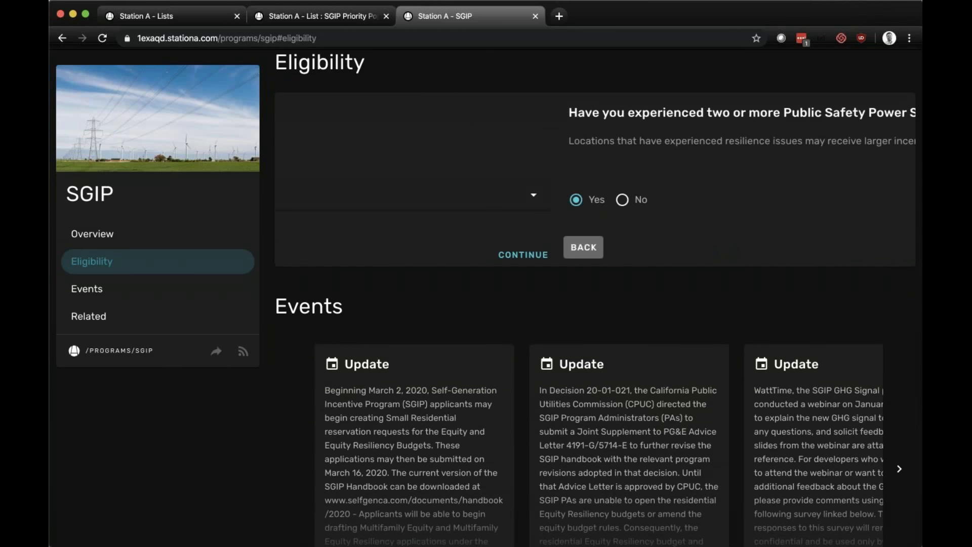
click(299, 255)
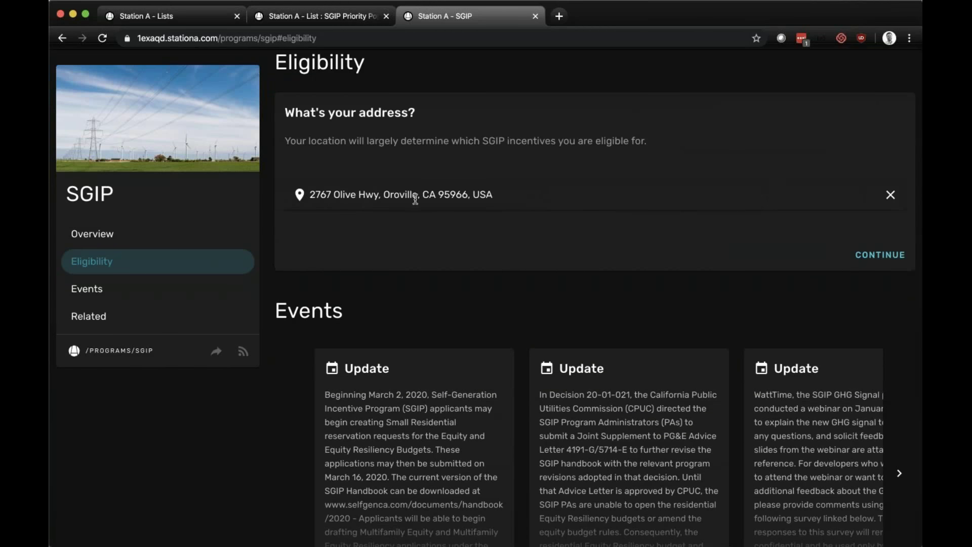
click(890, 195)
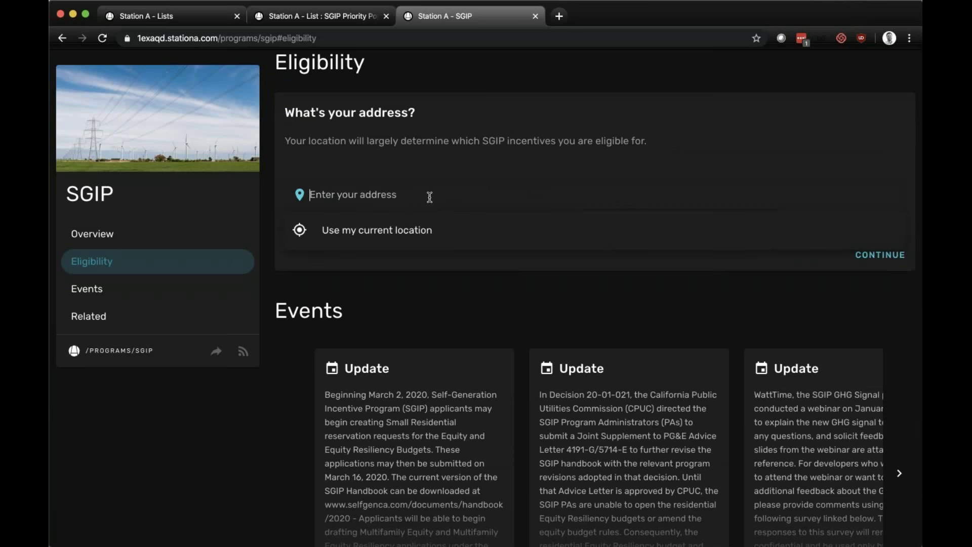
text(Hart High School)
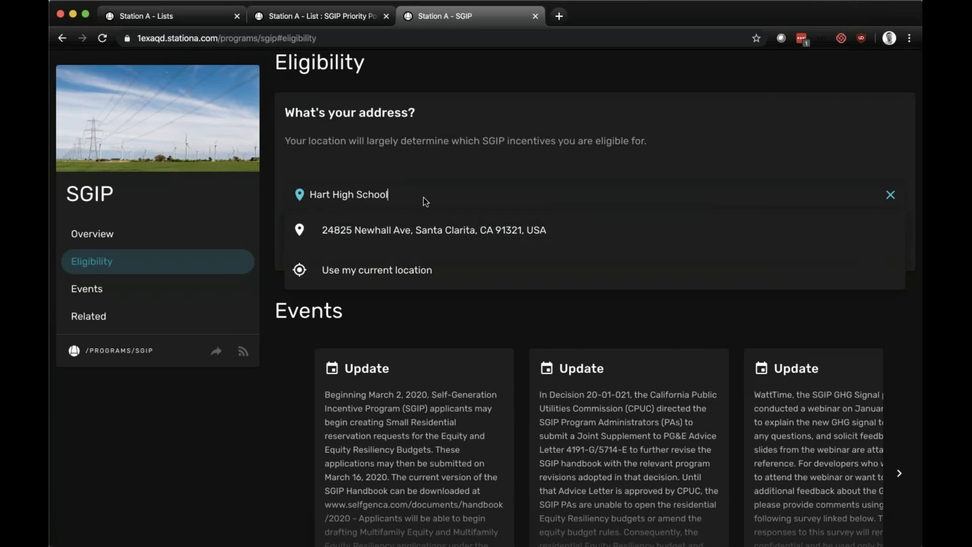
click(374, 226)
- Choose Educational institution as location type ($850/kWh), then reopen the location-type dropdown
click(376, 203)
scroll(368, 322, down, 3)
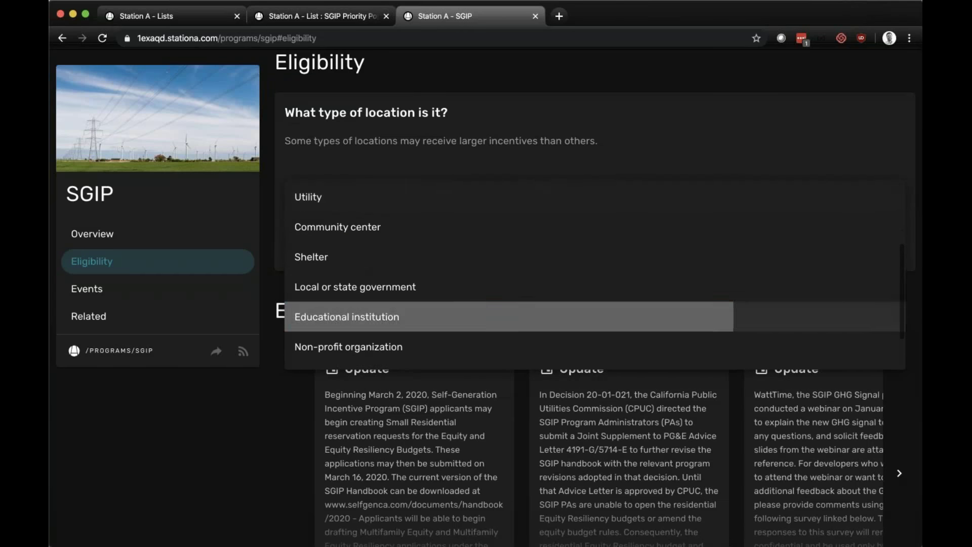
click(368, 316)
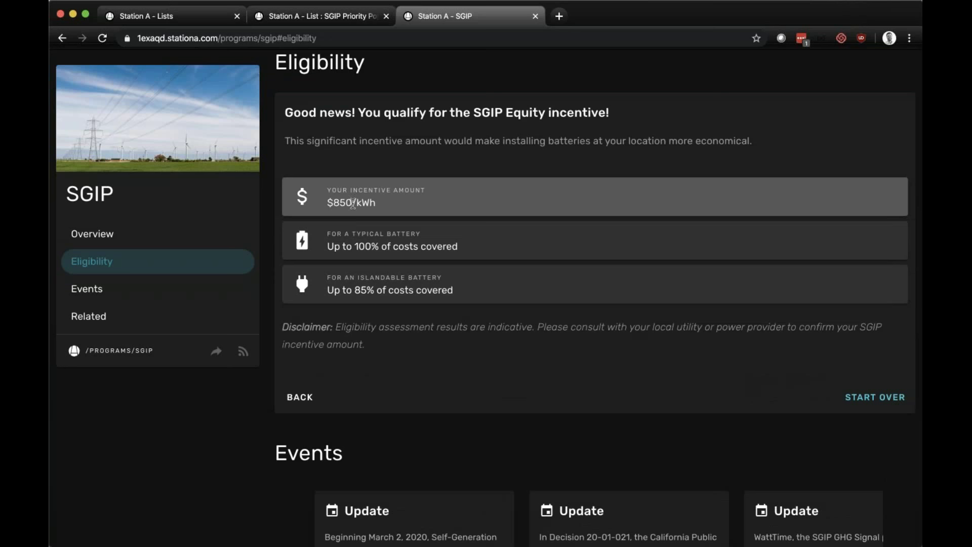
click(321, 391)
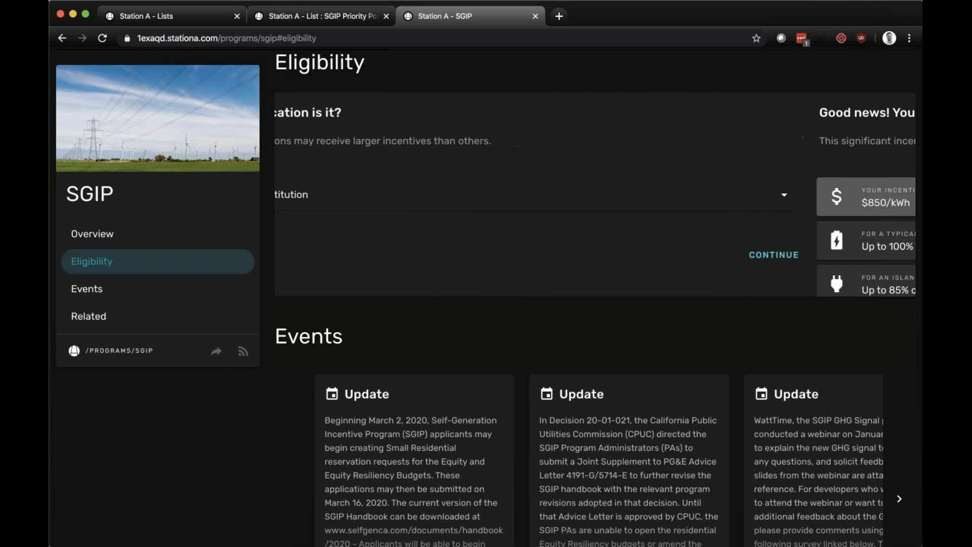
click(403, 195)
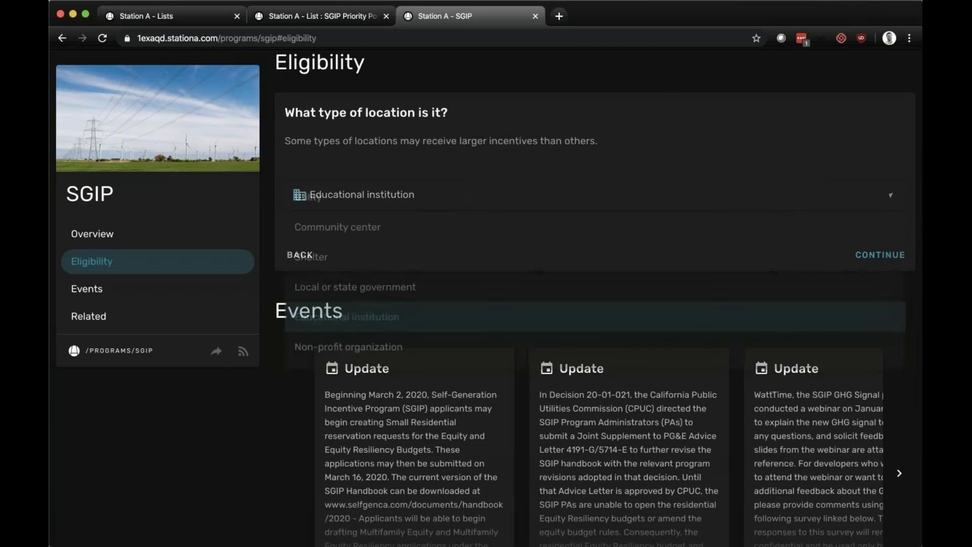
- Set the location to Shelter in a High Fire-Threat District, yielding $1,000/kWh
click(403, 251)
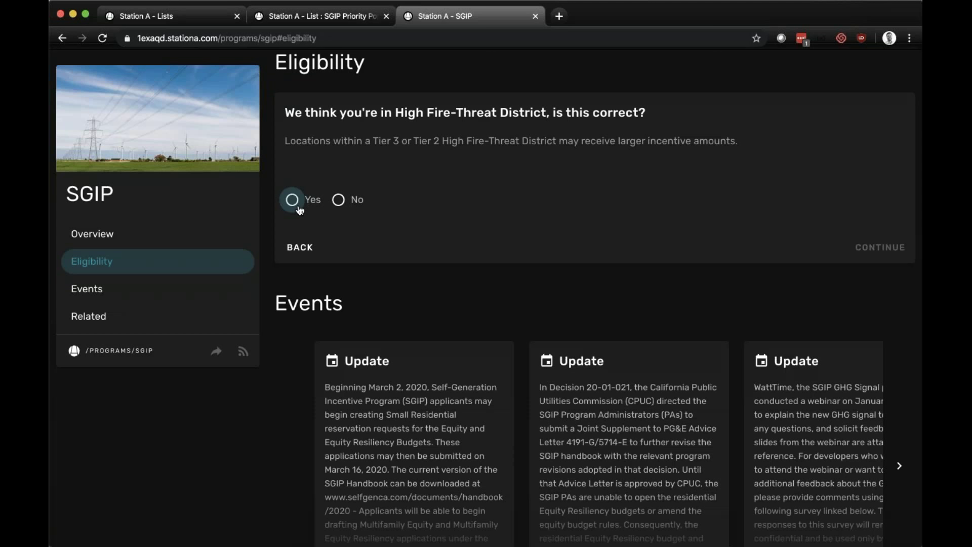
click(300, 210)
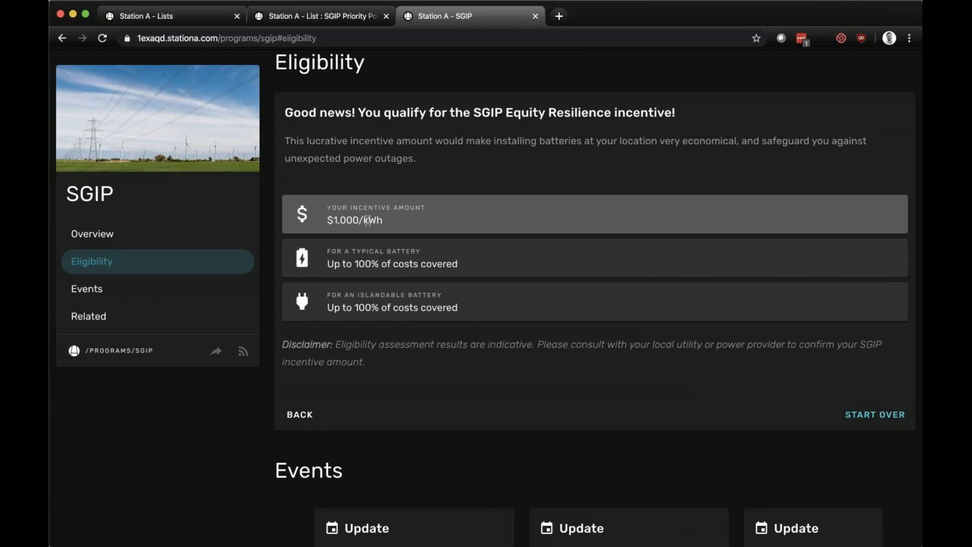
click(301, 417)
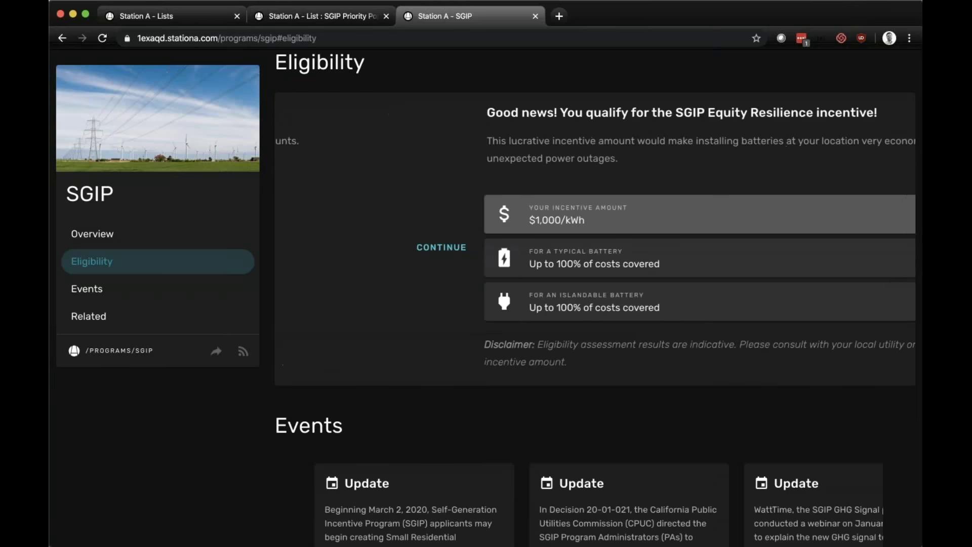
- Step back to the address question and clear the Santa Clarita address
click(297, 246)
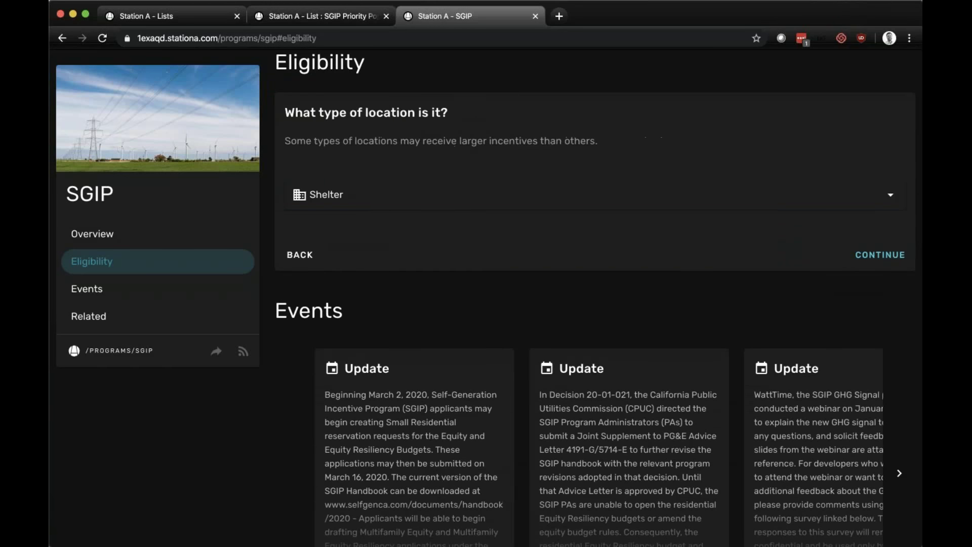
click(299, 252)
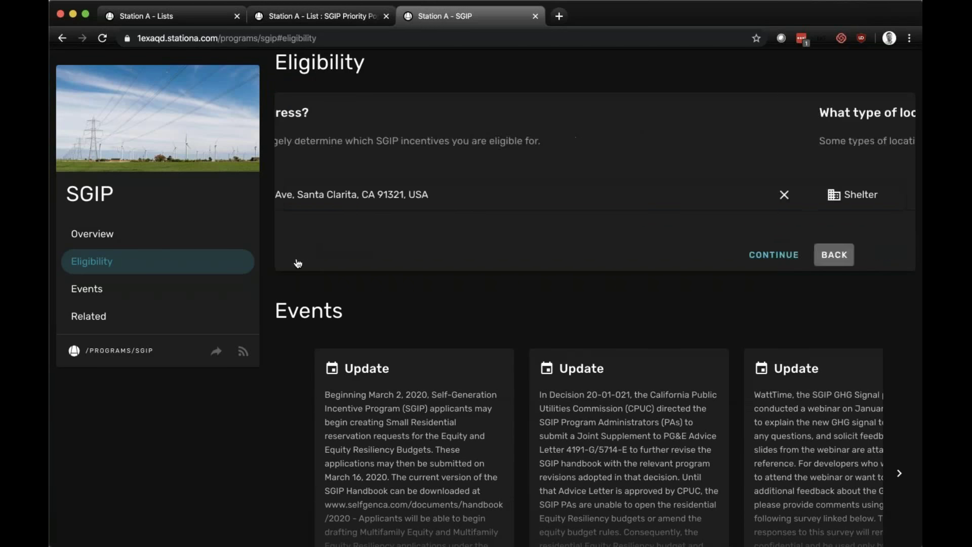
click(890, 195)
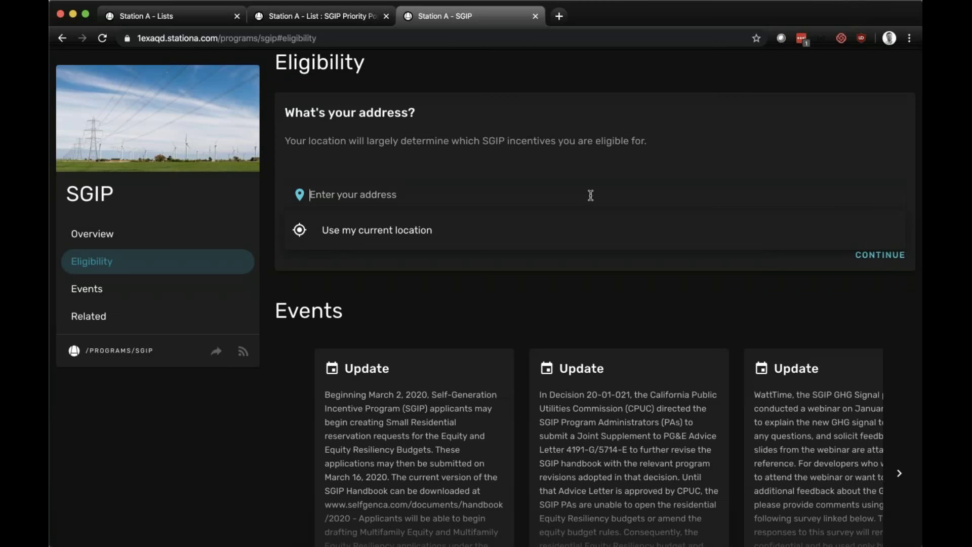
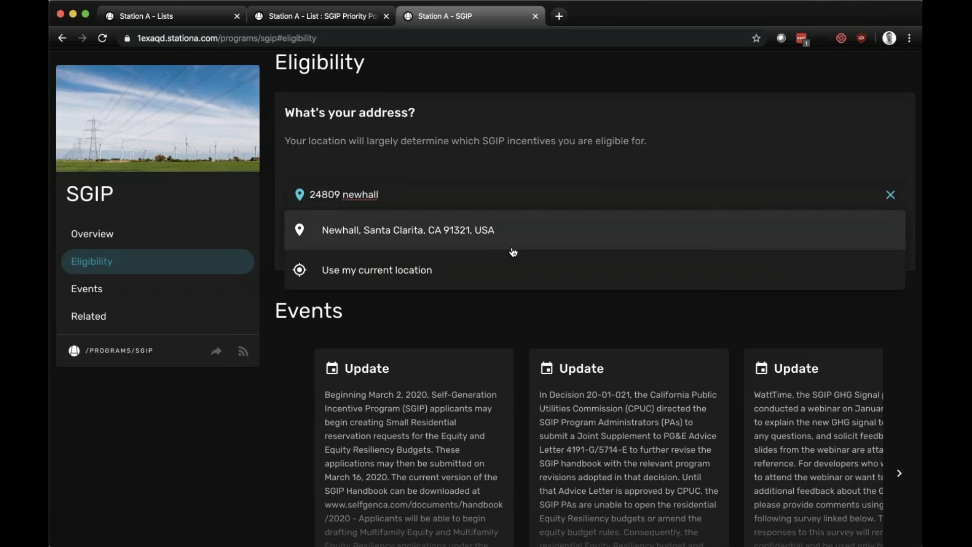
click(454, 225)
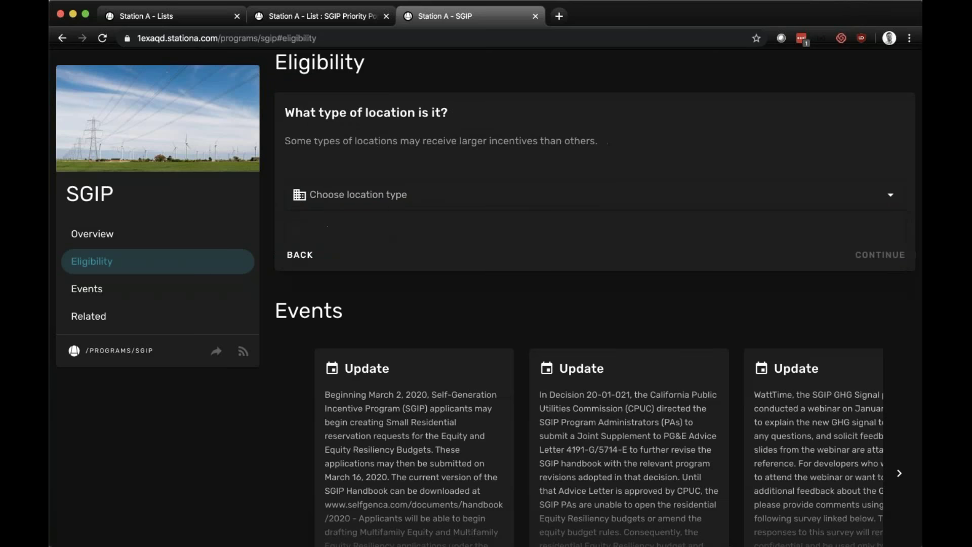
click(410, 199)
key(Return)
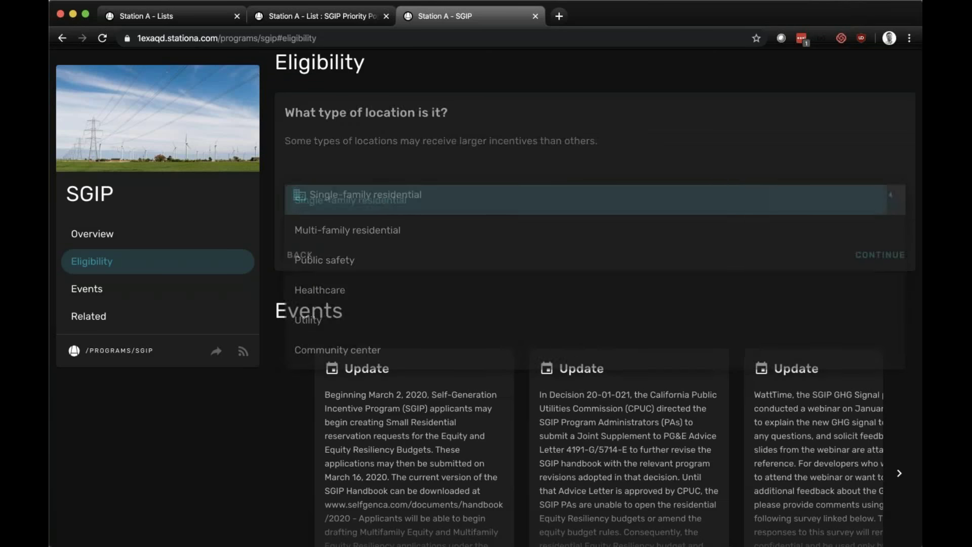
- Compare low-income Yes ($850/kWh) versus No ($150/kWh Residential Storage), then clear the address
click(311, 220)
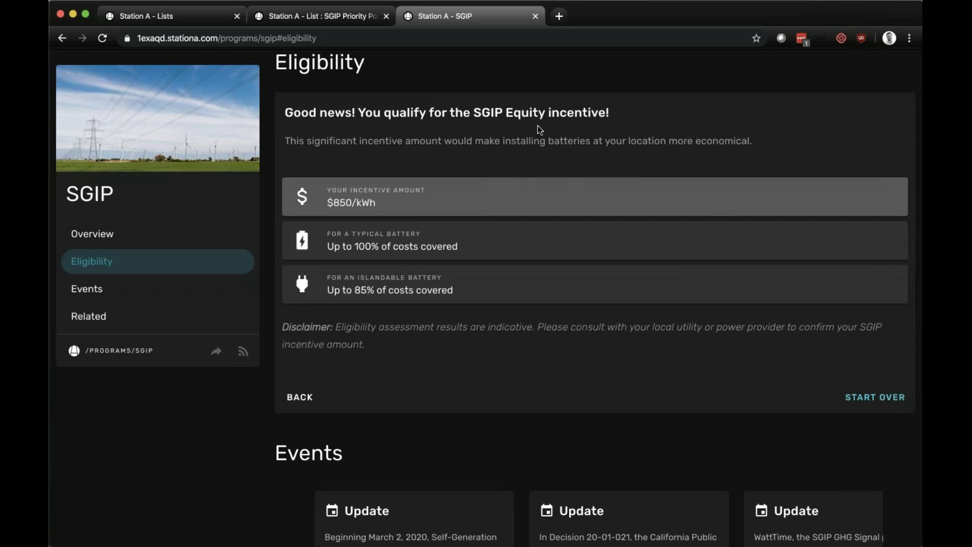
click(301, 399)
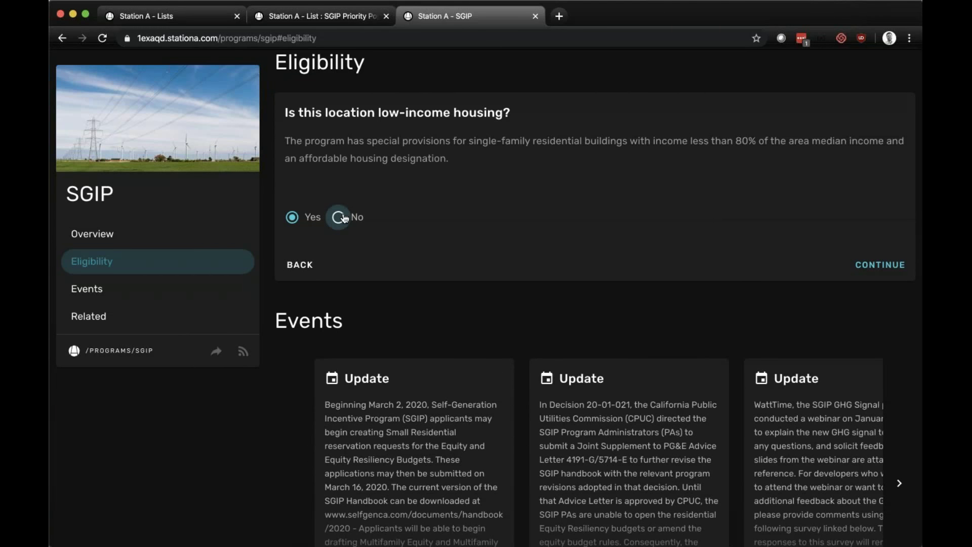
click(339, 218)
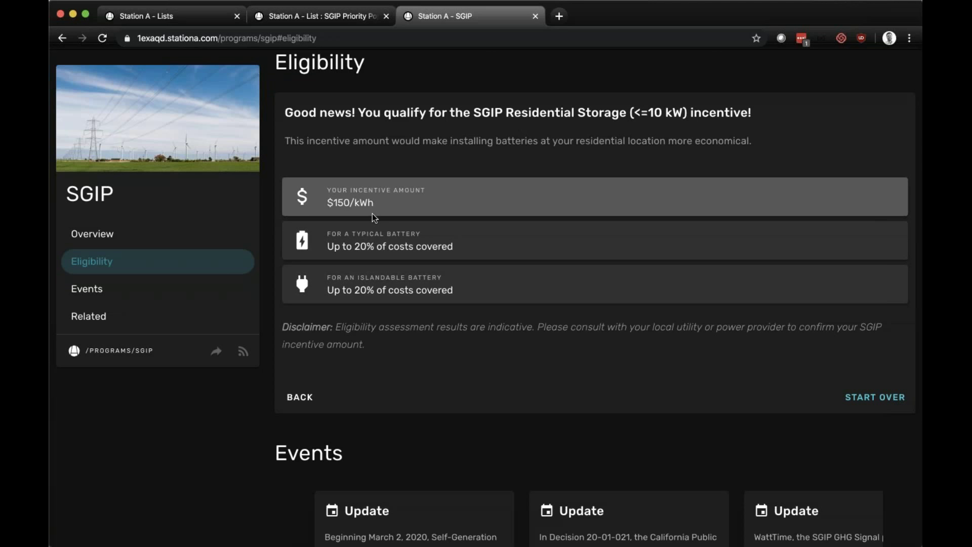
click(300, 397)
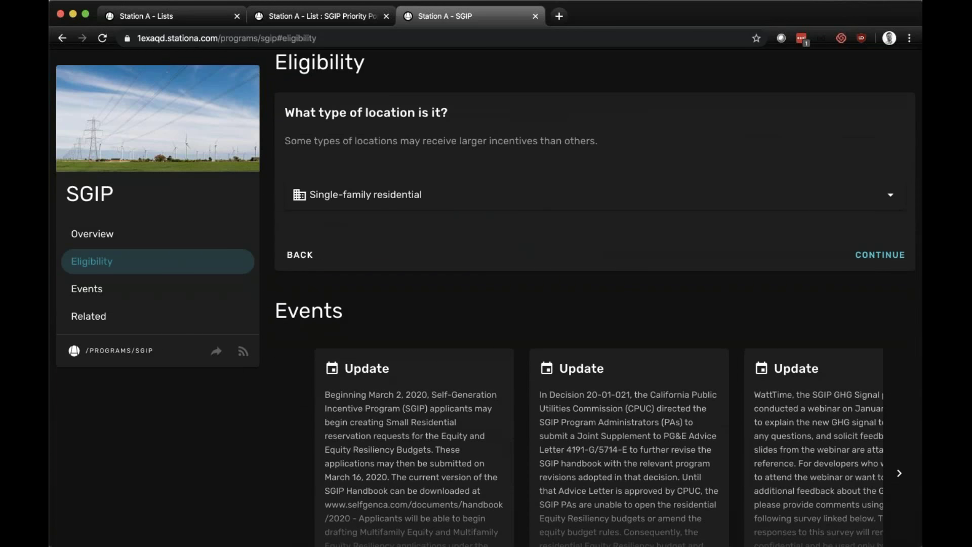
click(303, 256)
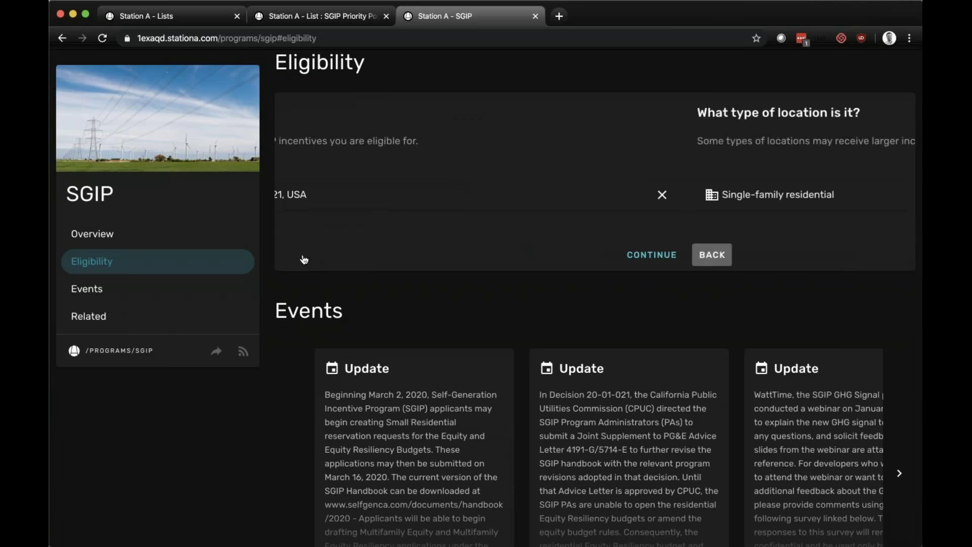
click(890, 195)
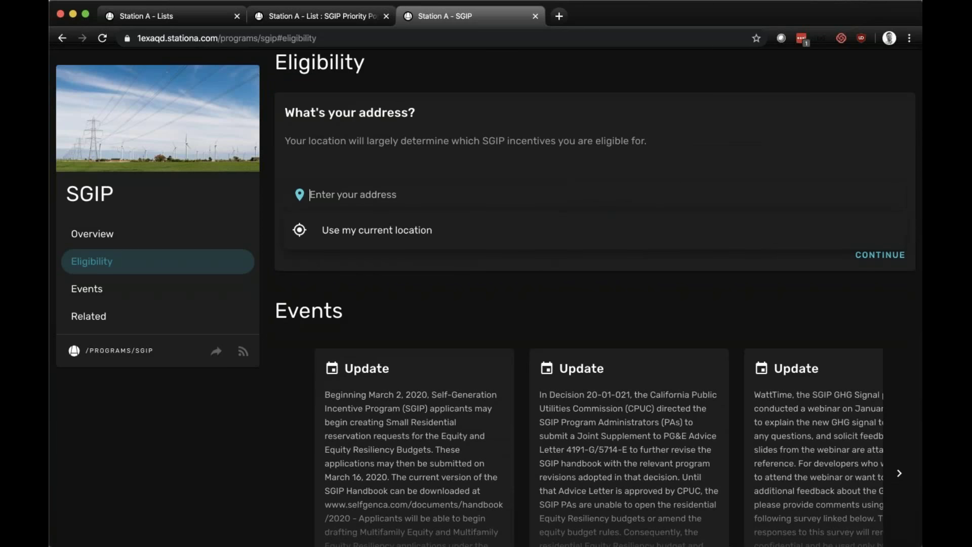